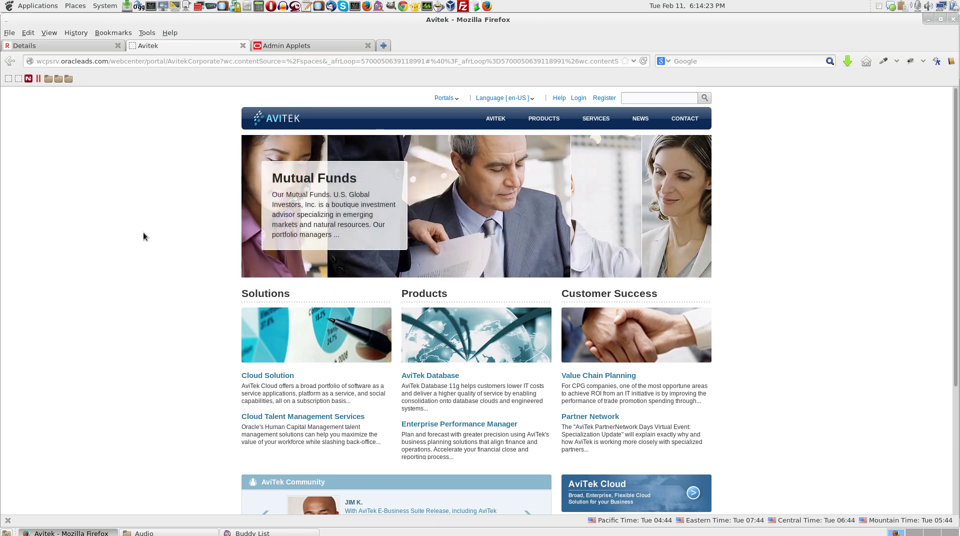
# - Open the Avitek Openworld page from the NEWS menu and briefly select its event description
pyautogui.moveTo(641, 118)
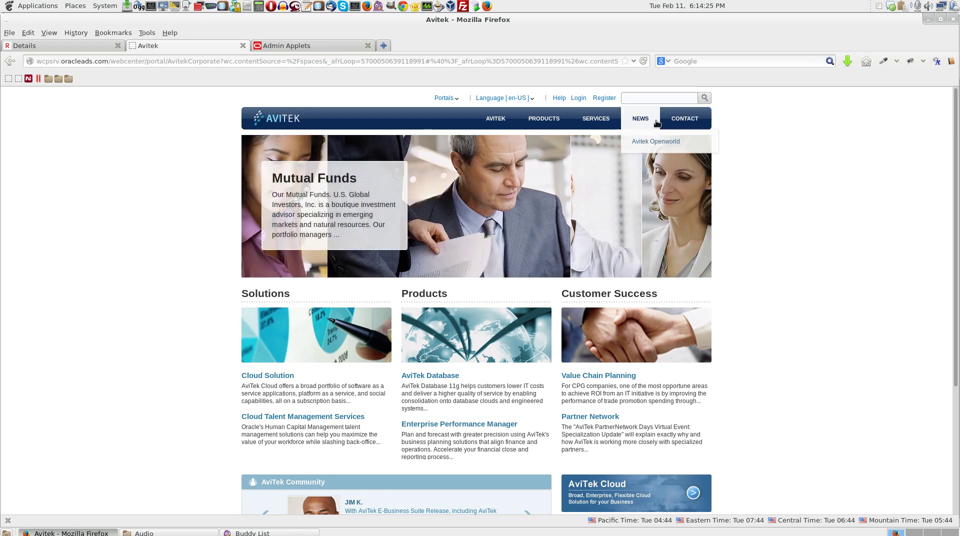
pyautogui.click(655, 142)
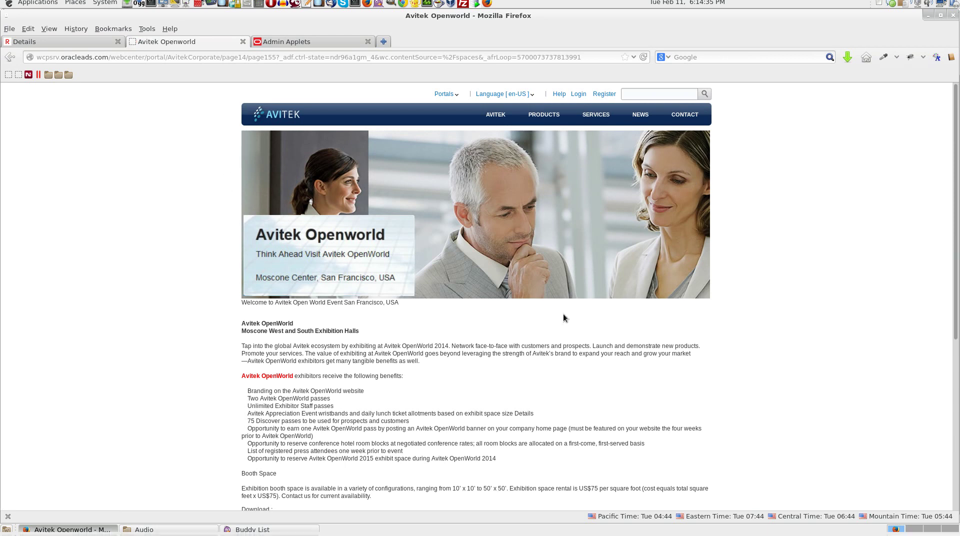
pyautogui.moveTo(244, 328); pyautogui.dragTo(502, 463)
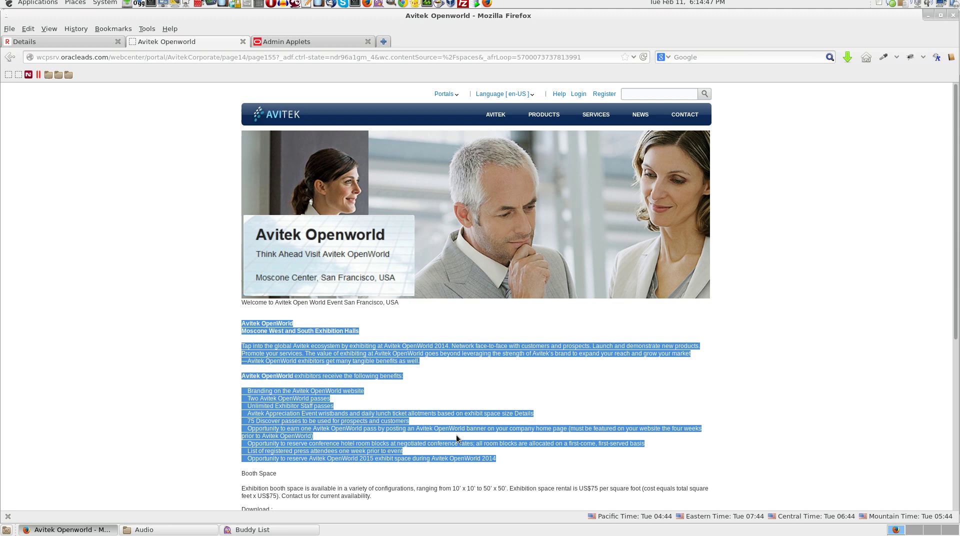
pyautogui.click(449, 403)
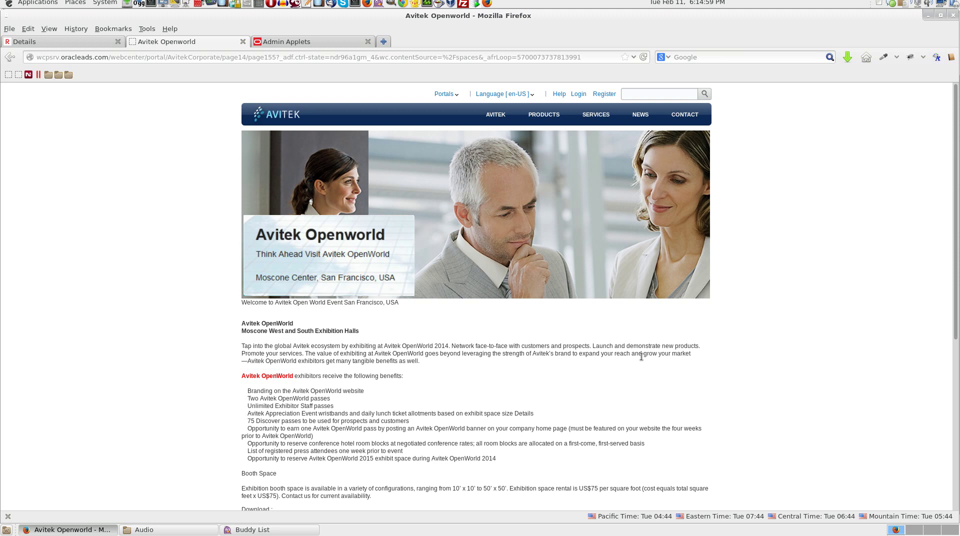
# - Sign in with the contributor's user name and password, then go to the Avitek Openworld page
pyautogui.click(578, 99)
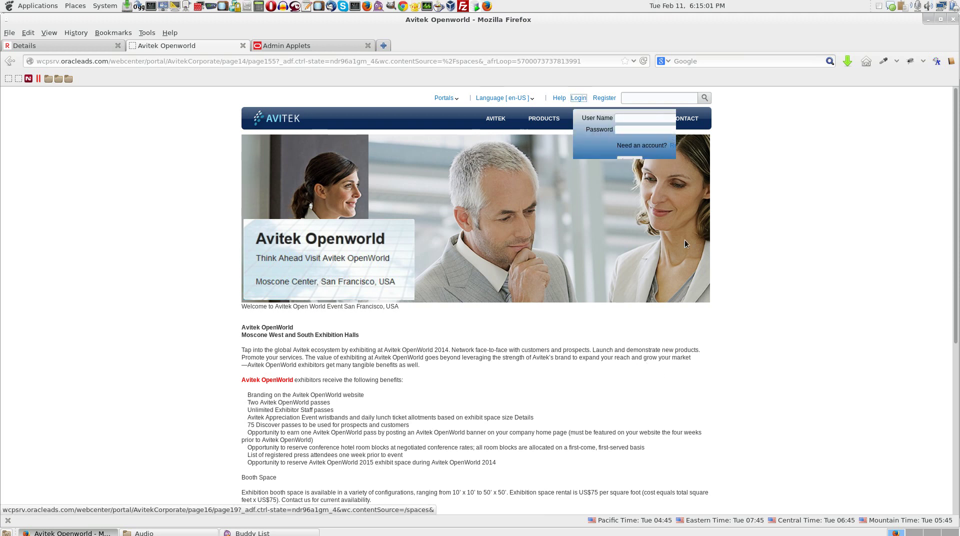
pyautogui.write('steve')
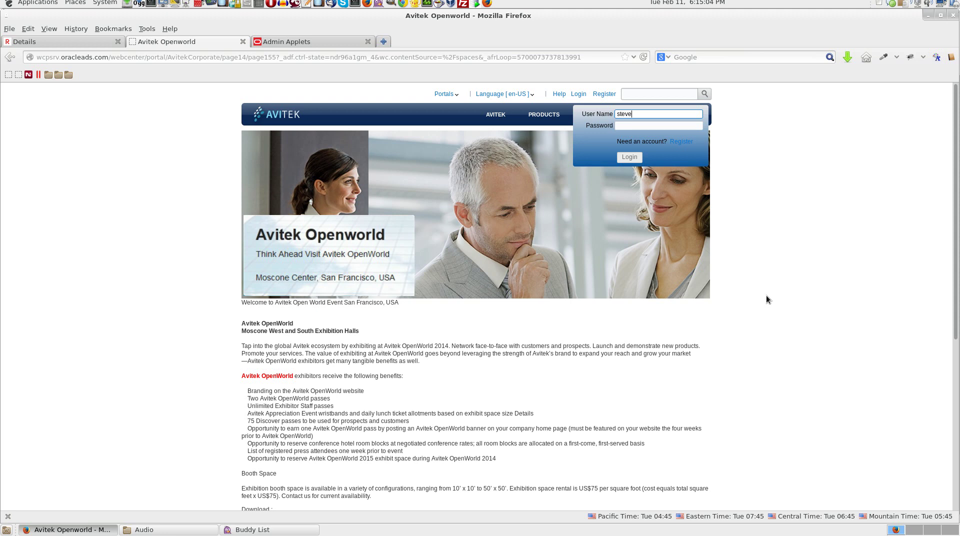
pyautogui.press('Tab')
pyautogui.write('welcome1')
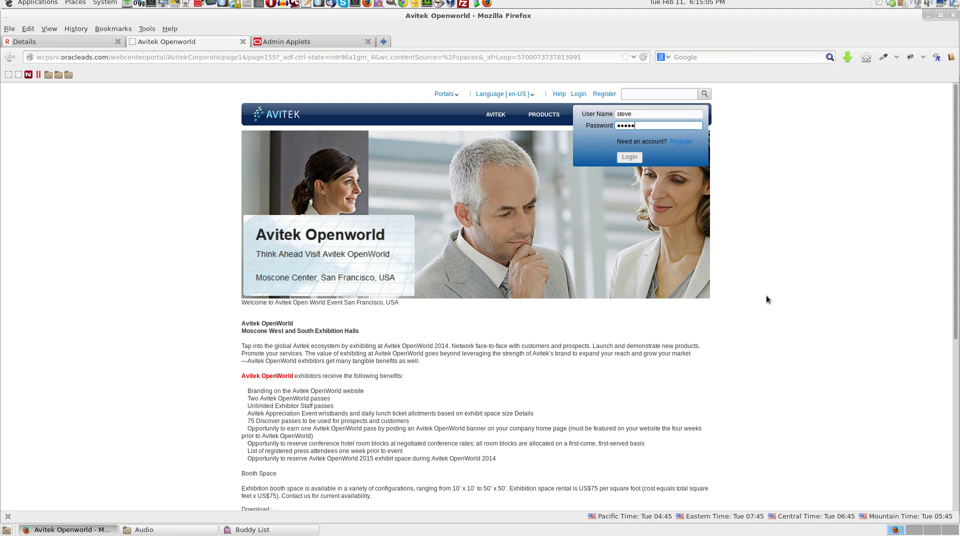
pyautogui.press('Return')
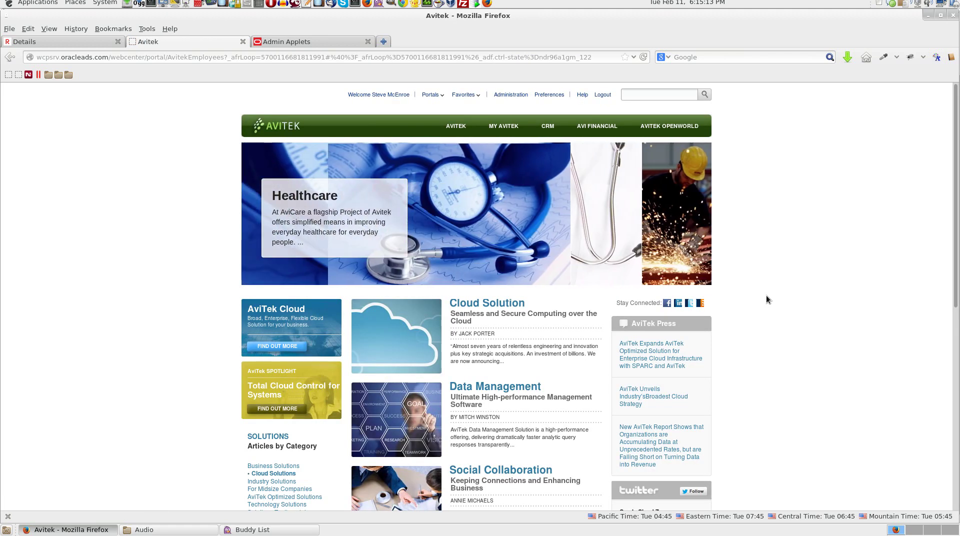
pyautogui.click(694, 133)
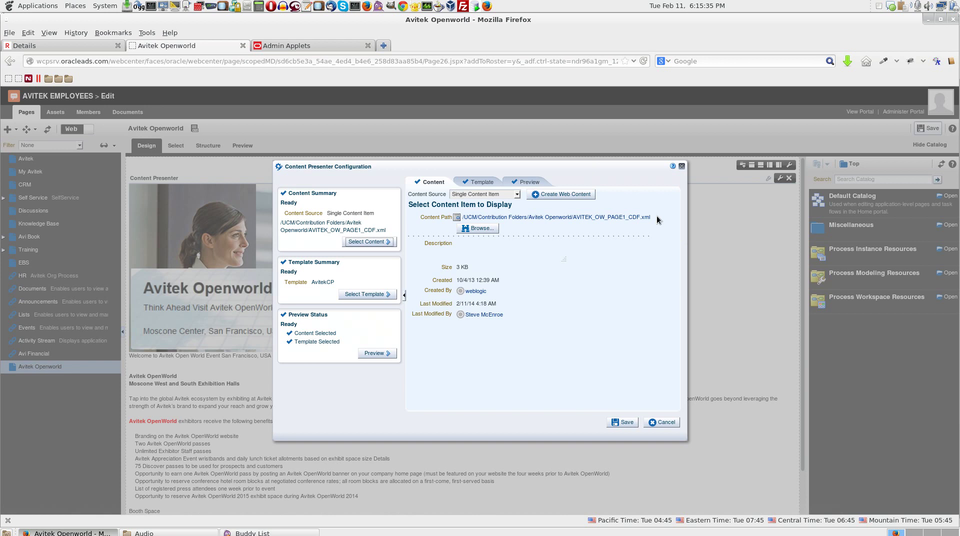
# - Paste AVITEK_OW_PAGE1_CDF.xml into a new text note, then cancel the Content Presenter Configuration
pyautogui.moveTo(656, 215); pyautogui.dragTo(577, 218)
pyautogui.hotkey('ctrl', 'c')
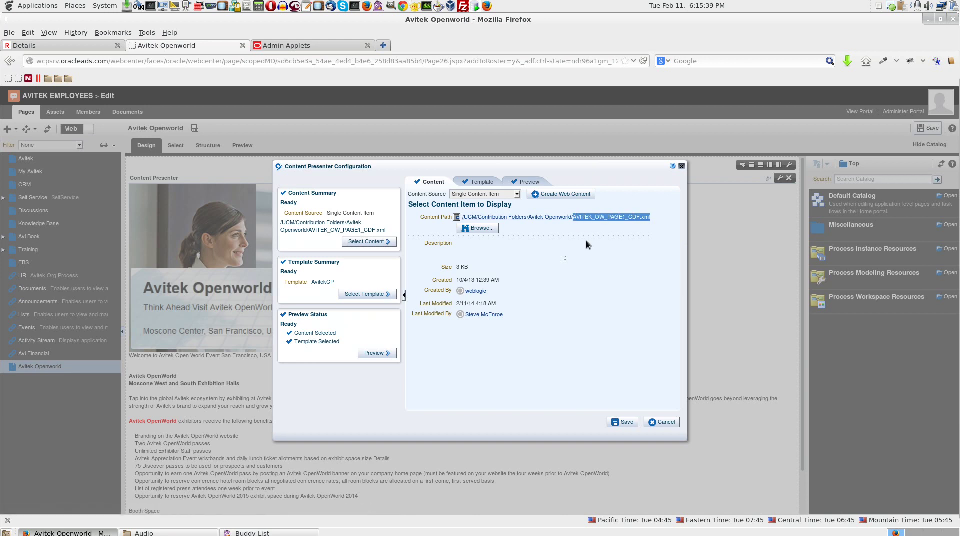
pyautogui.click(307, 6)
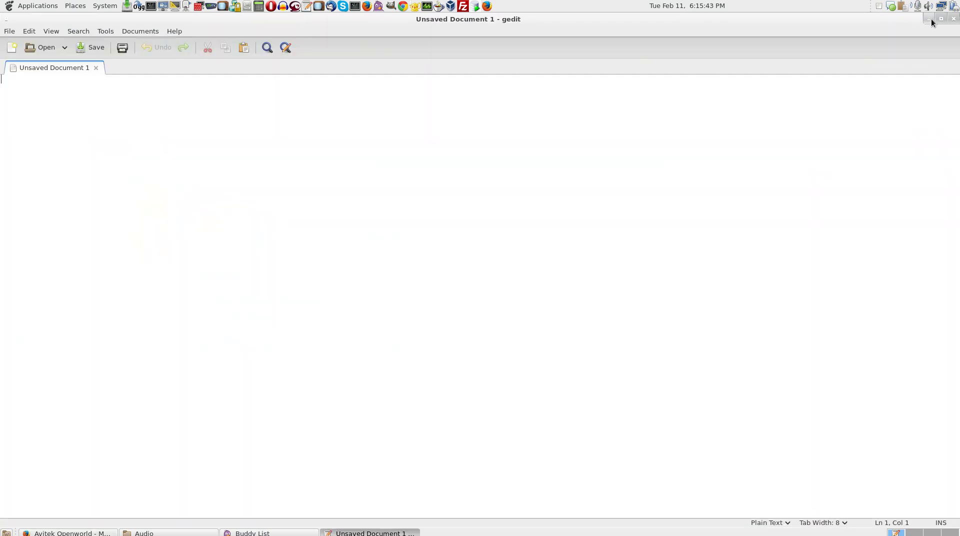
pyautogui.click(940, 19)
pyautogui.moveTo(240, 36); pyautogui.dragTo(661, 306)
pyautogui.hotkey('ctrl', 'v')
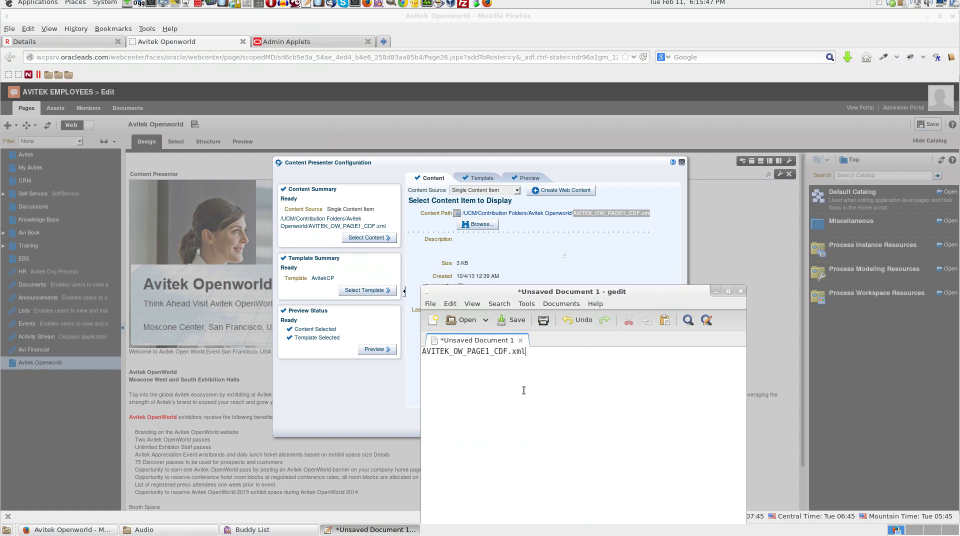
pyautogui.click(631, 264)
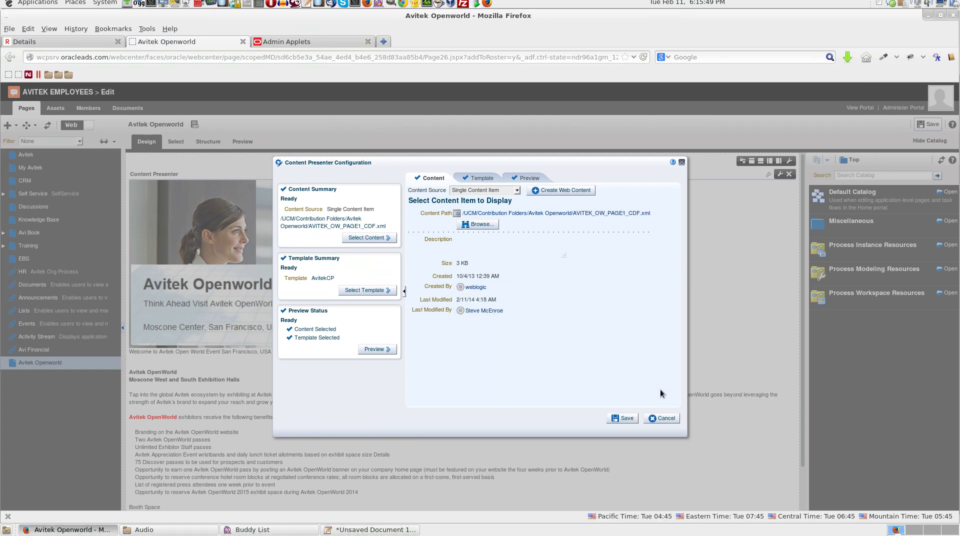
pyautogui.click(670, 420)
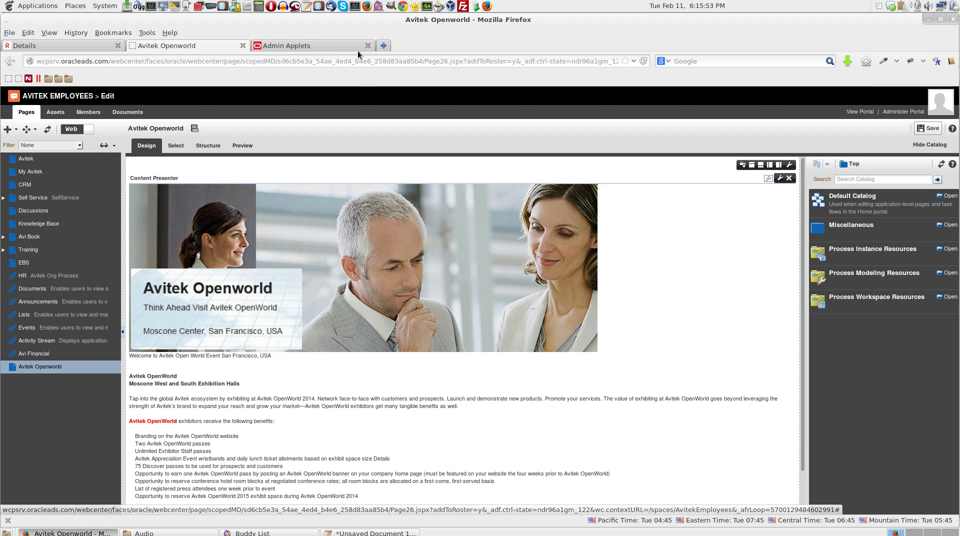
# - Search WebCenter Content for AVITEK_OW_PAGE1_CDF.xml and open its content information
pyautogui.click(345, 46)
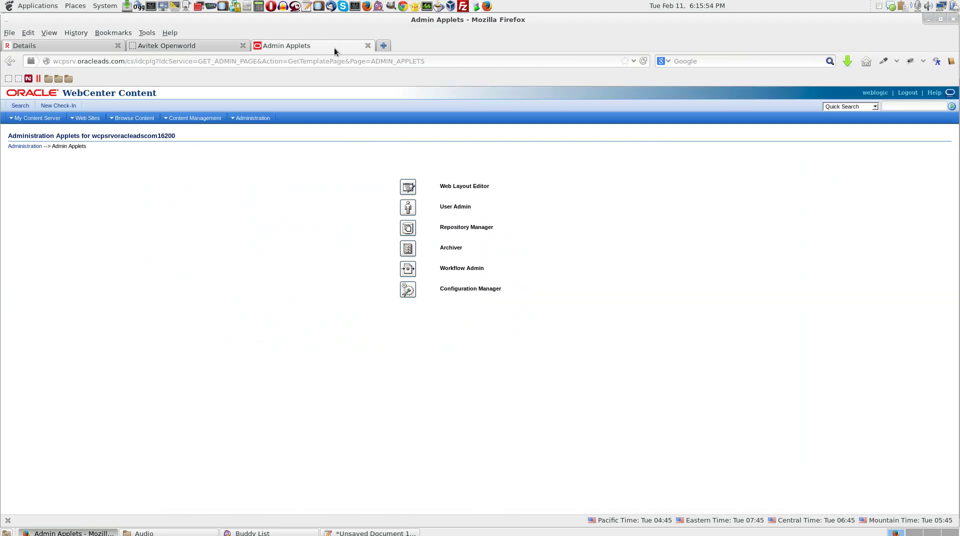
pyautogui.click(904, 106)
pyautogui.write('EK_OW_PAGE1_CDF.xml')
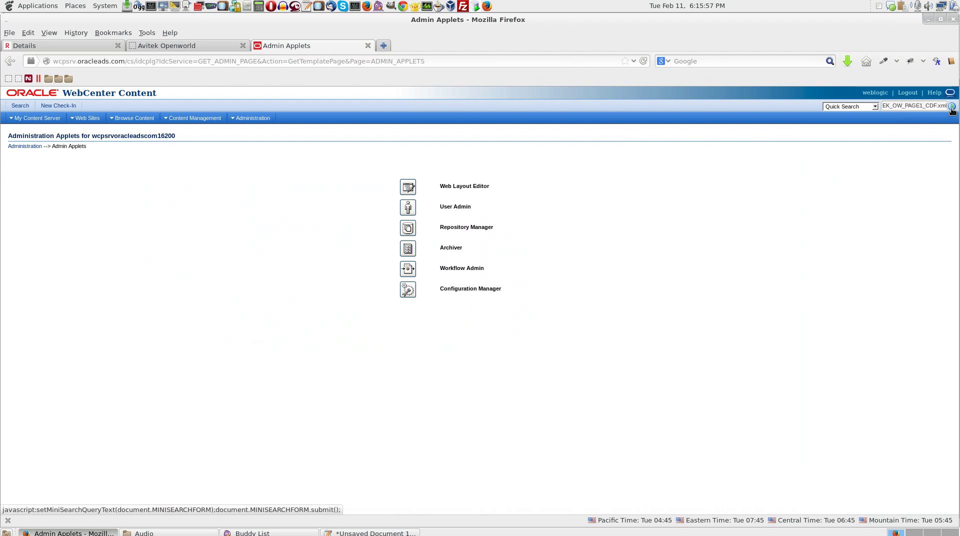
pyautogui.click(951, 106)
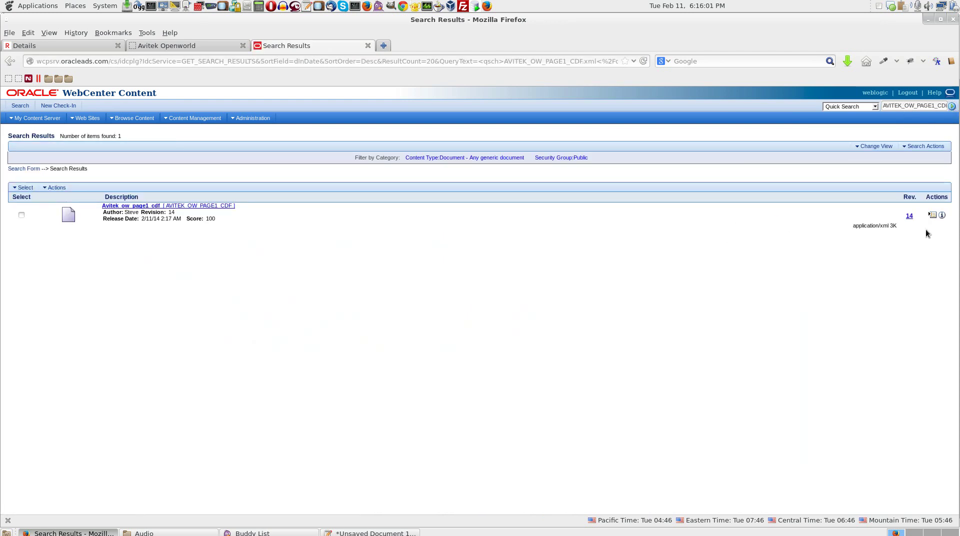
pyautogui.click(942, 214)
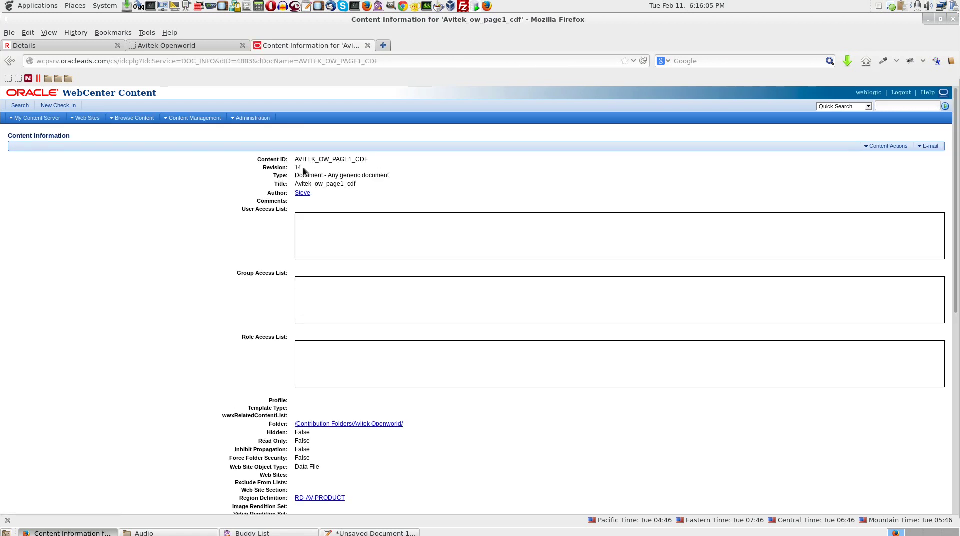
# - Copy the Content ID onto a new line in the text note
pyautogui.moveTo(256, 155); pyautogui.dragTo(380, 161)
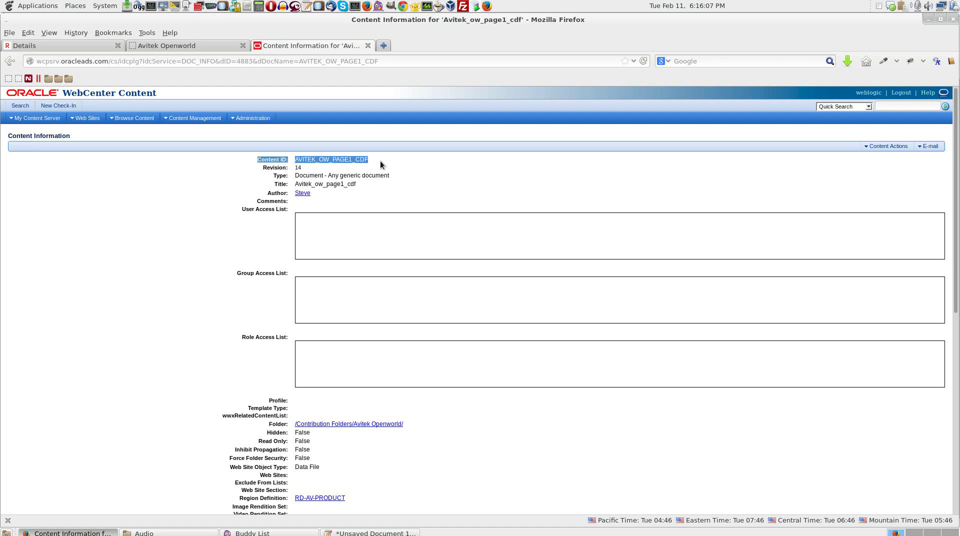
pyautogui.click(380, 533)
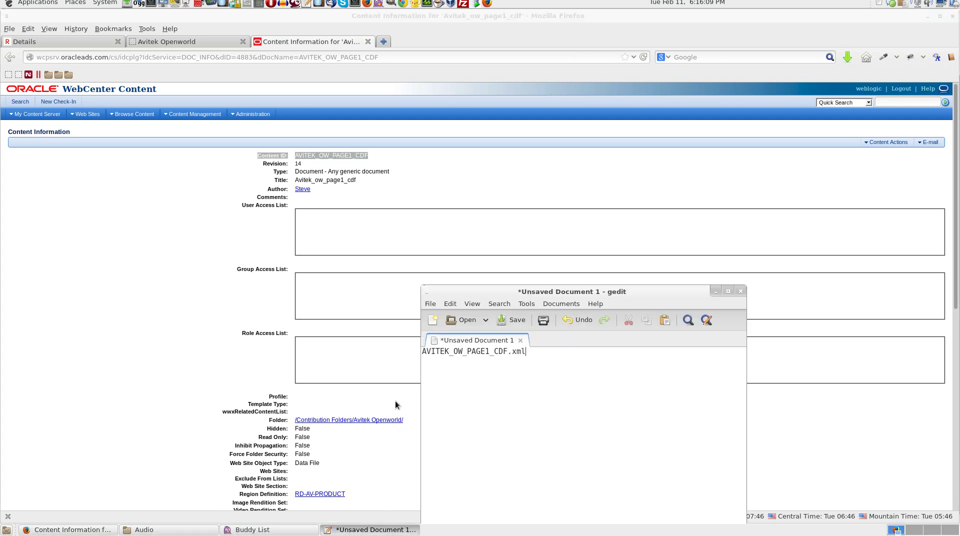
pyautogui.press('Return')
pyautogui.write('Content ID:(Required:)\tAVITEK_OW_PAGE1_CDF')
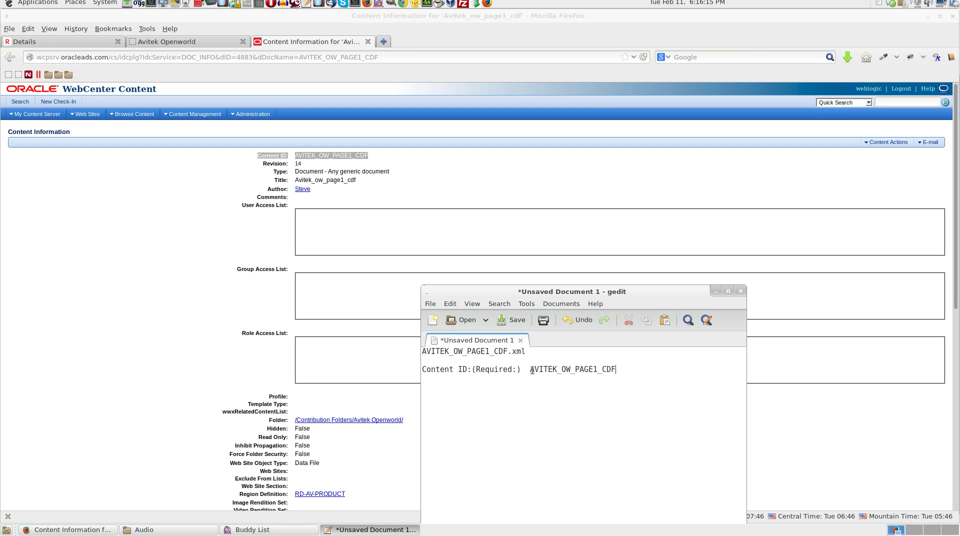
pyautogui.moveTo(532, 371); pyautogui.dragTo(618, 369)
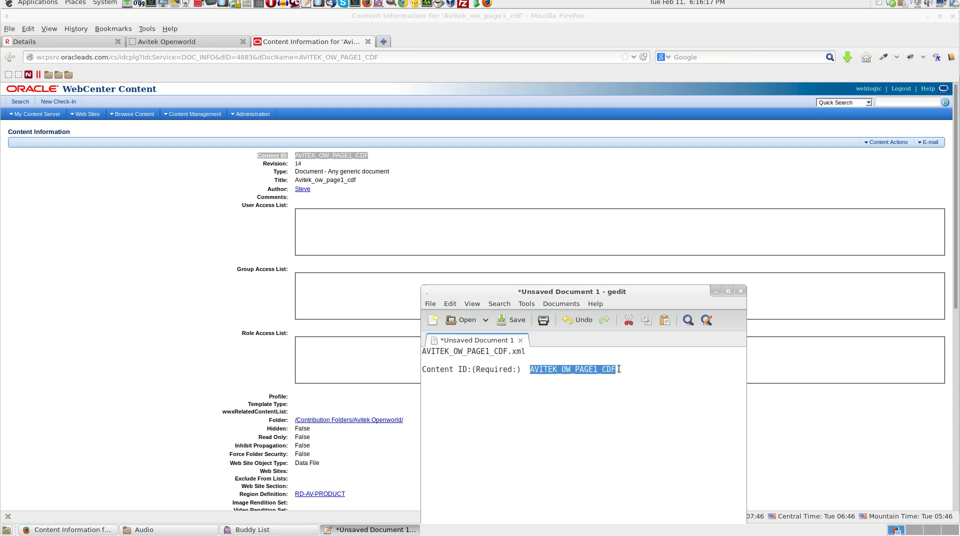
pyautogui.click(180, 274)
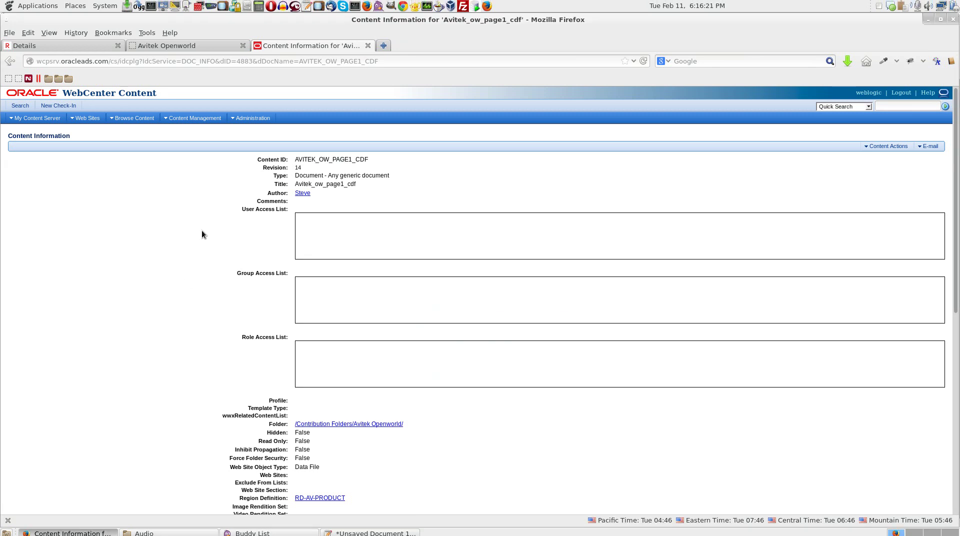
# - In Admin Applets' Workflow Admin, show the Avitek_OW_Docs criteria workflow on the Criteria tab
pyautogui.click(239, 118)
pyautogui.click(252, 139)
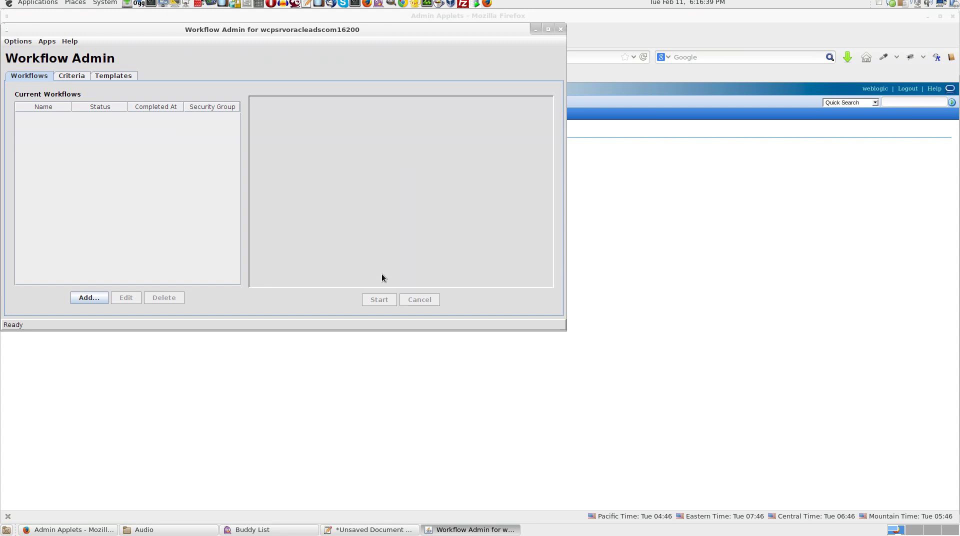
pyautogui.click(77, 79)
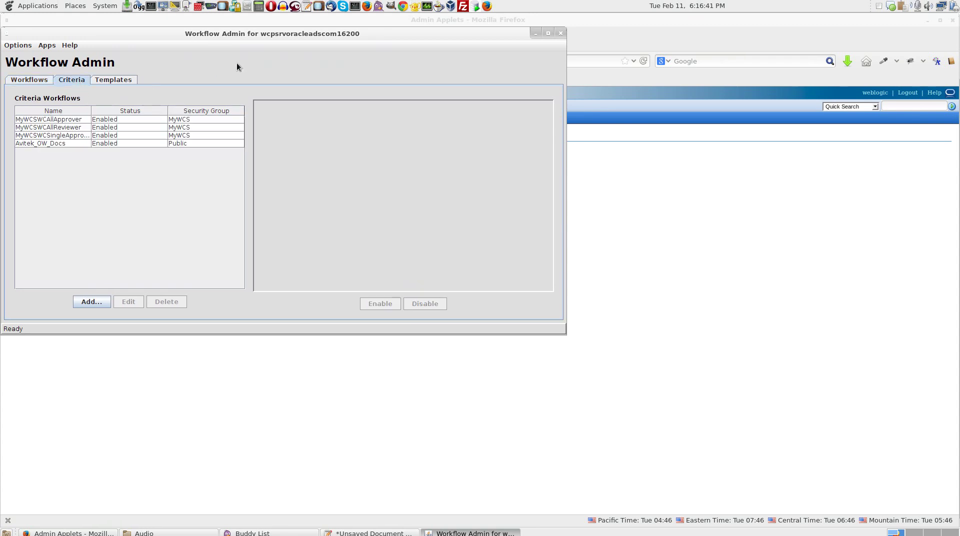
pyautogui.moveTo(286, 39); pyautogui.dragTo(427, 142)
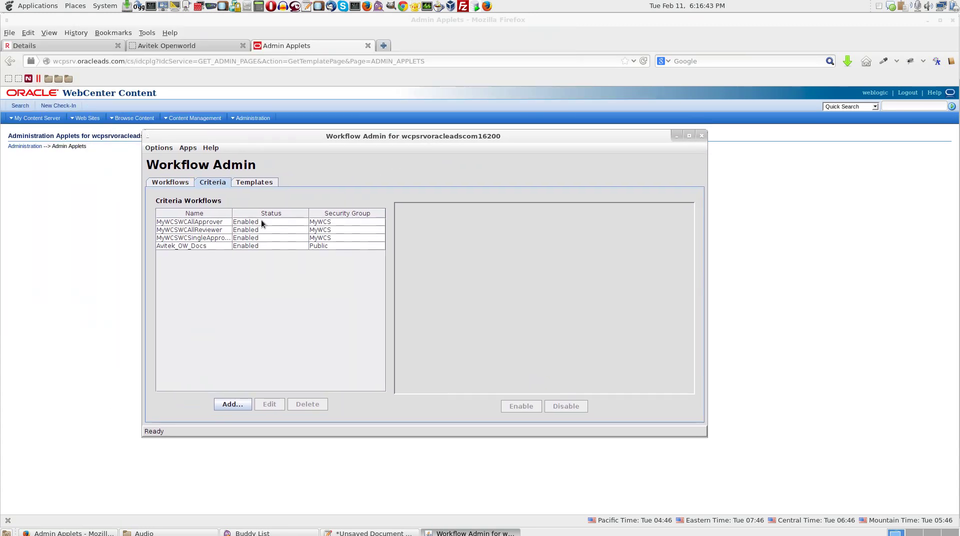
pyautogui.click(213, 248)
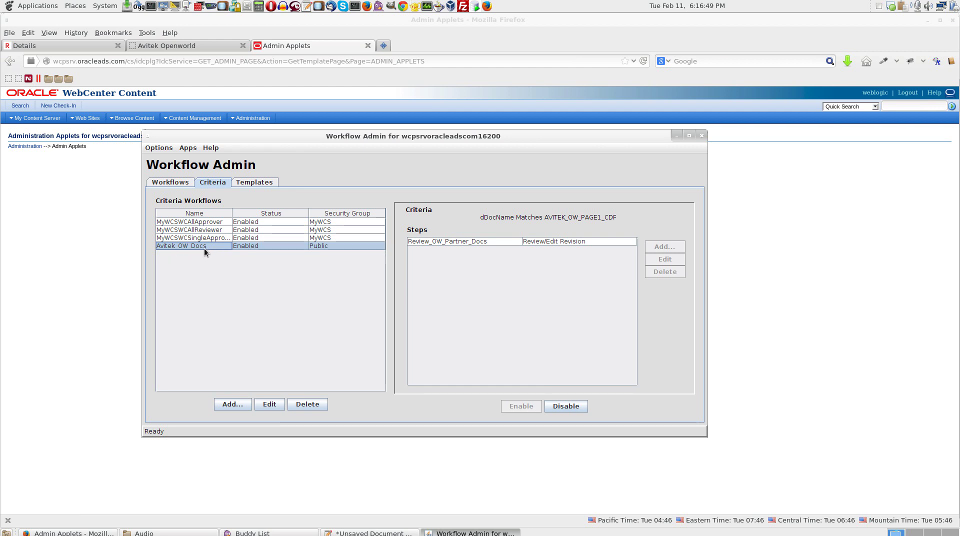
pyautogui.click(278, 400)
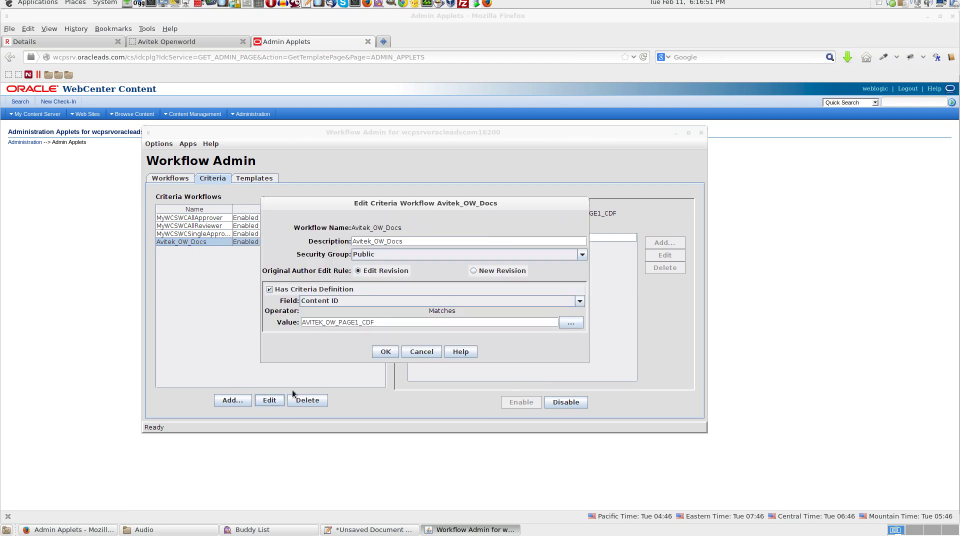
pyautogui.moveTo(428, 210); pyautogui.dragTo(428, 223)
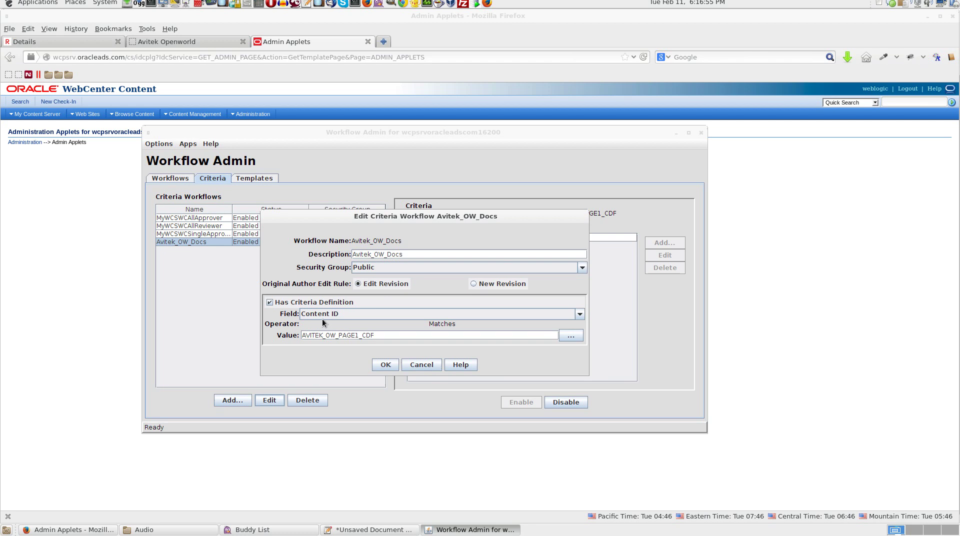
pyautogui.click(370, 530)
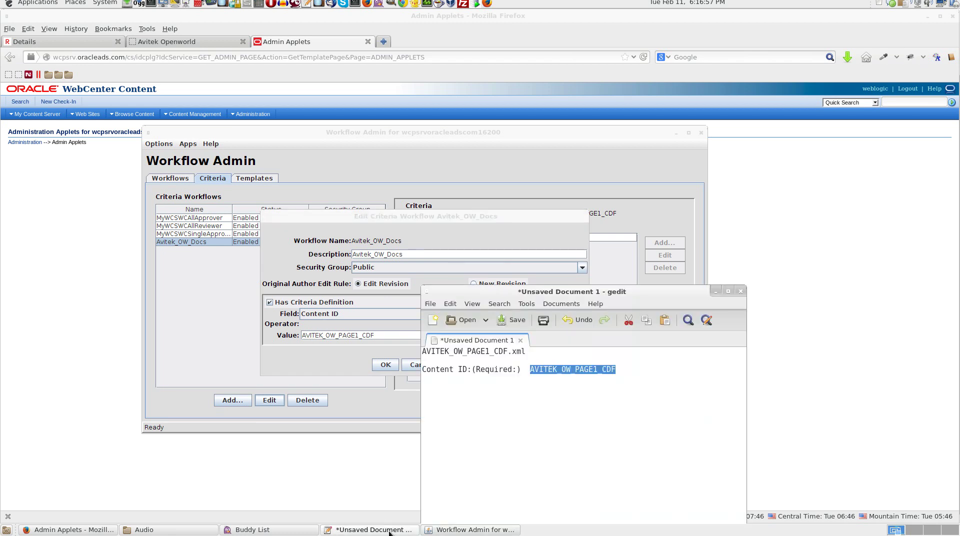
pyautogui.click(557, 375)
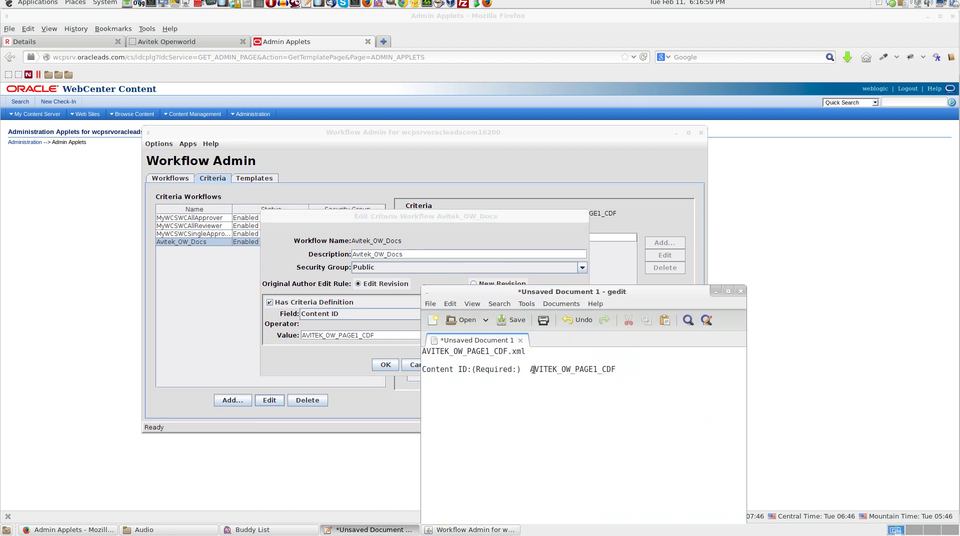
pyautogui.moveTo(533, 370); pyautogui.dragTo(641, 373)
pyautogui.click(371, 334)
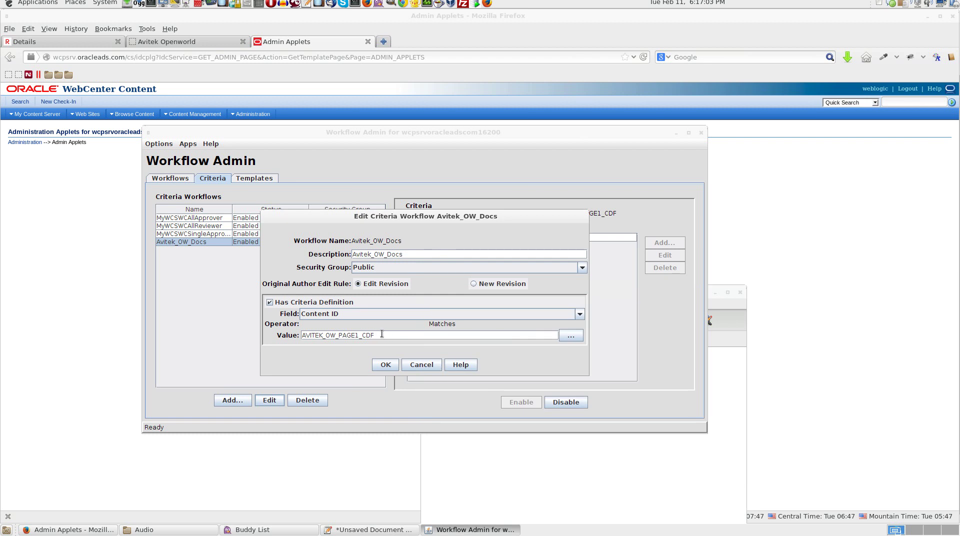
pyautogui.click(385, 366)
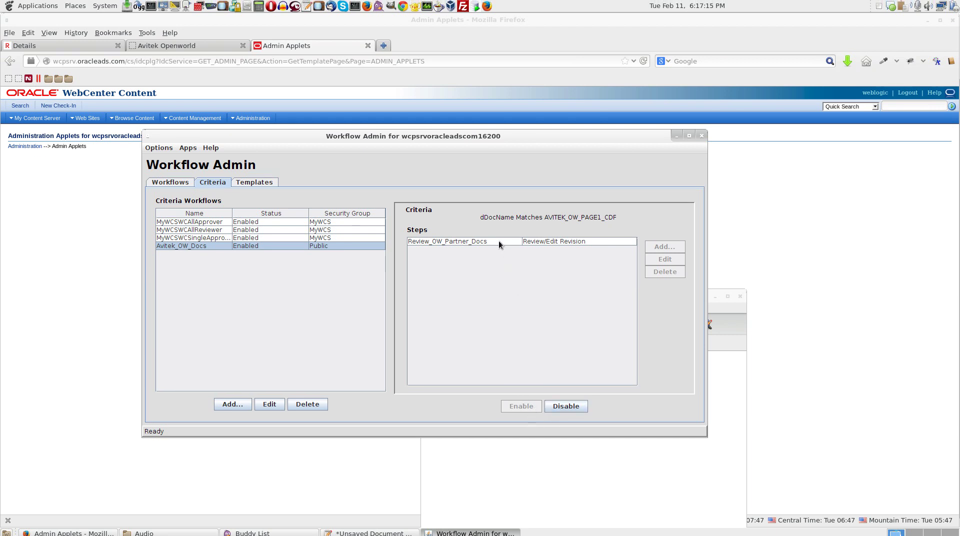
pyautogui.click(499, 241)
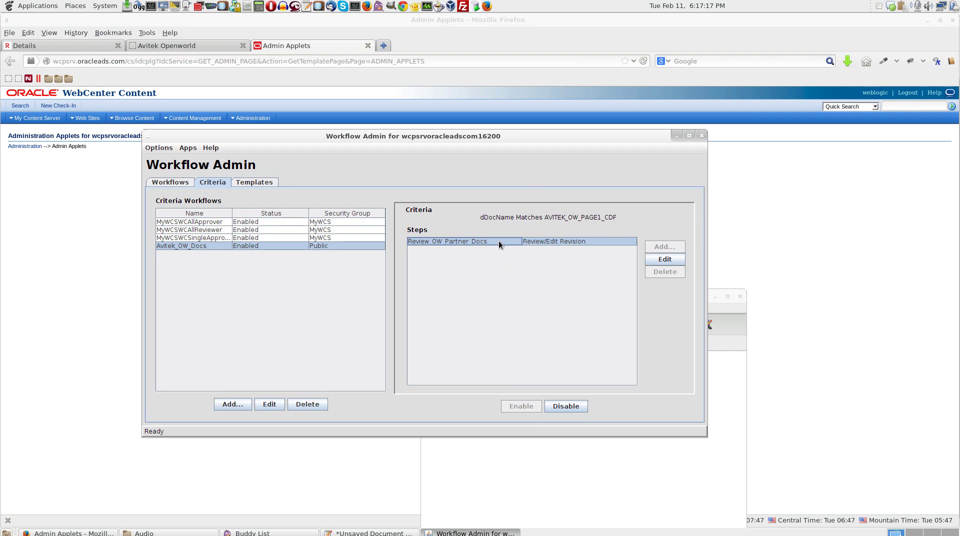
pyautogui.click(663, 259)
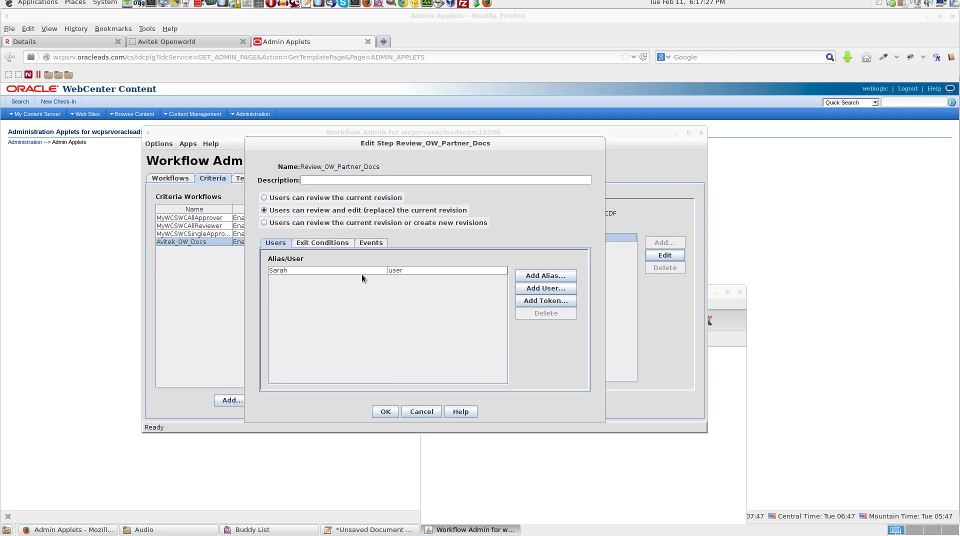
pyautogui.click(550, 288)
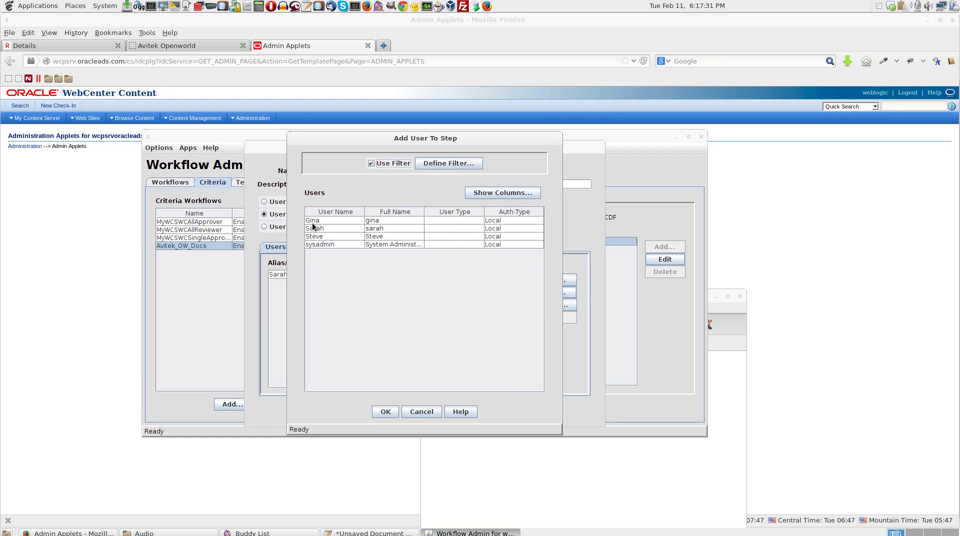
pyautogui.click(421, 411)
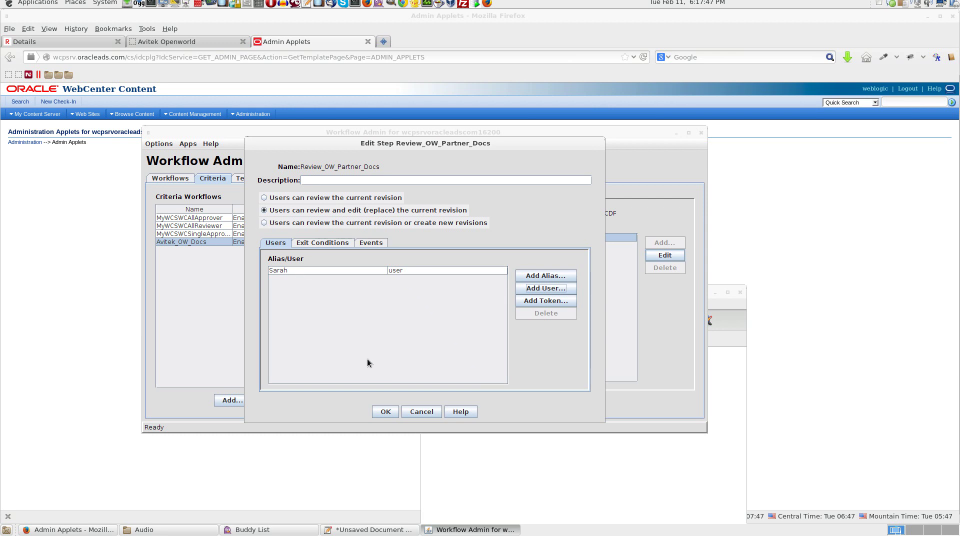
pyautogui.click(384, 411)
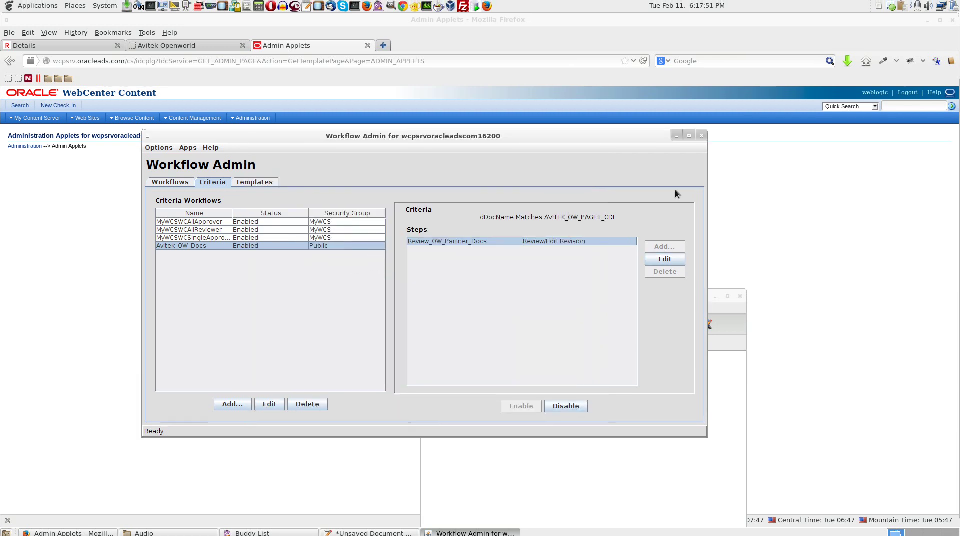
# - View the Avitek Openworld page in the portal, enable contribution mode with Ctrl+Shift+E, and edit its text
pyautogui.click(701, 136)
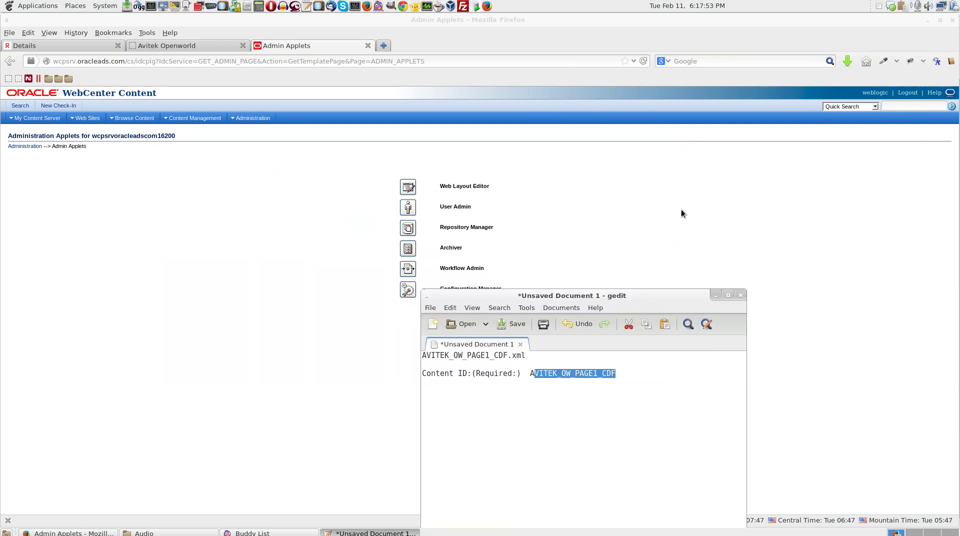
pyautogui.click(715, 290)
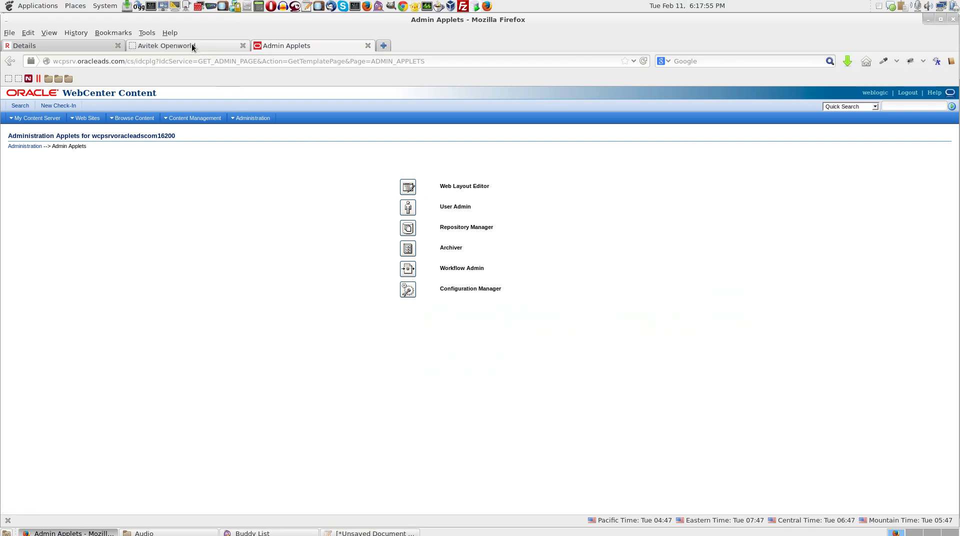
pyautogui.click(191, 42)
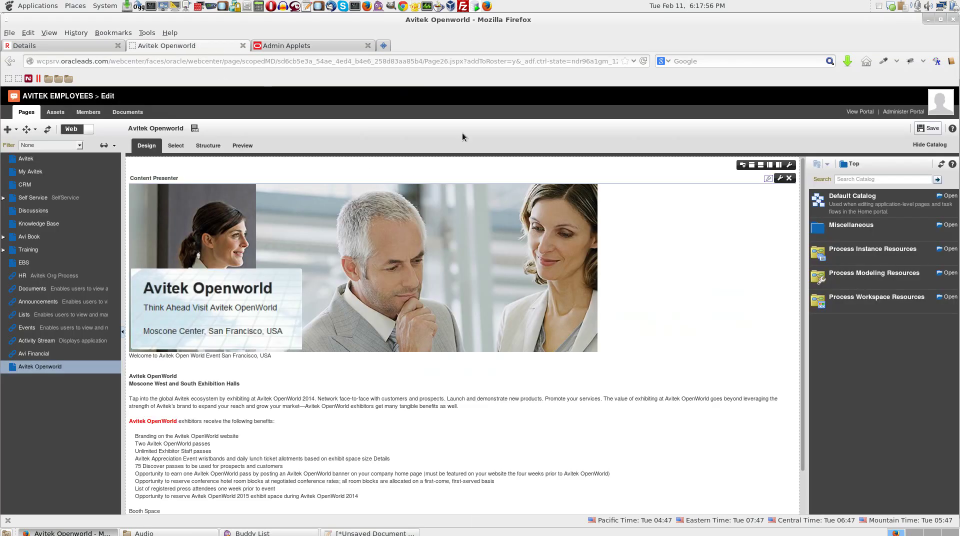
pyautogui.click(860, 112)
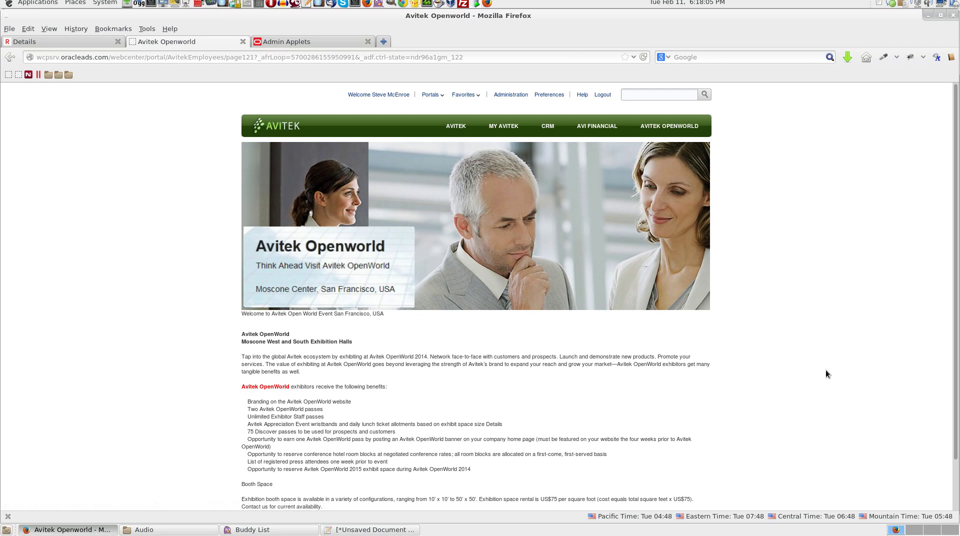
pyautogui.scroll(-2, 820, 376)
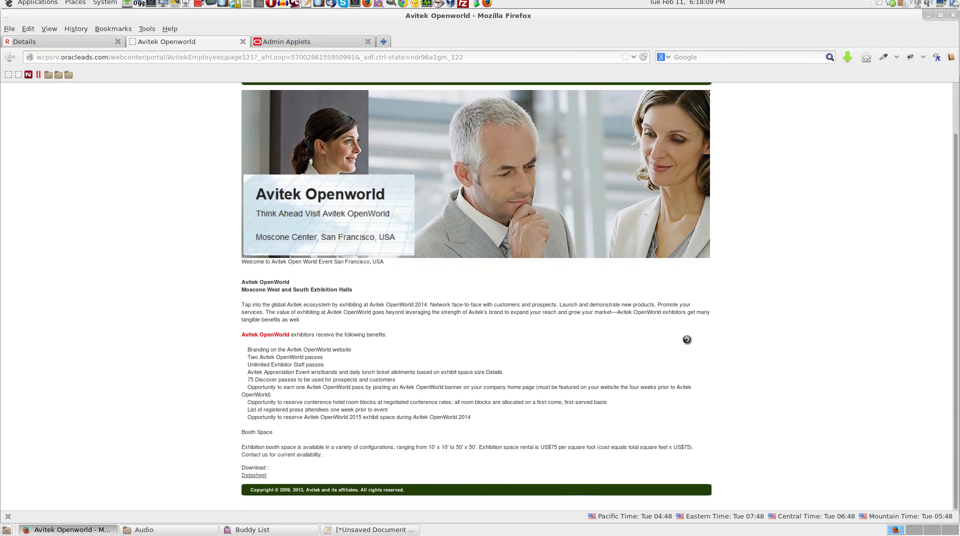
pyautogui.hotkey('ctrl', 'shift', 'e')
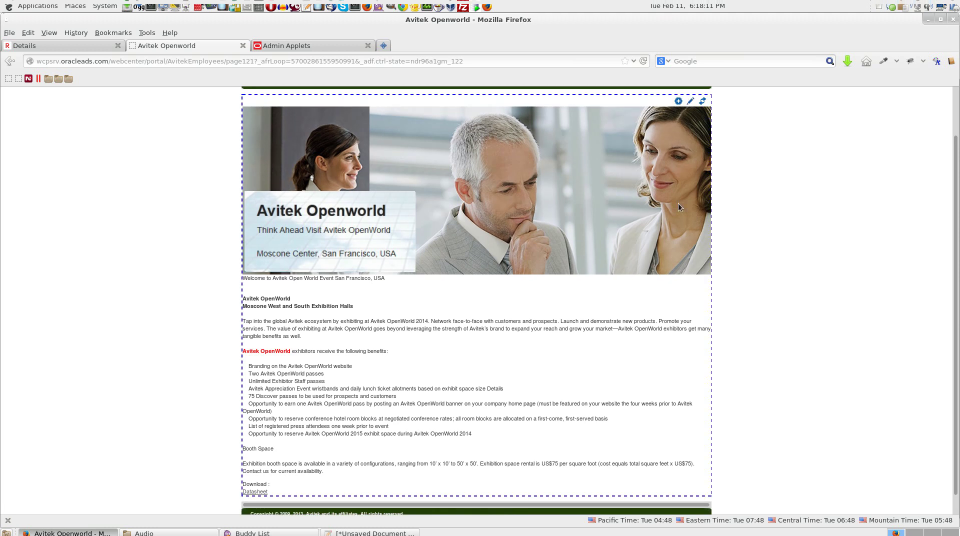
pyautogui.click(689, 97)
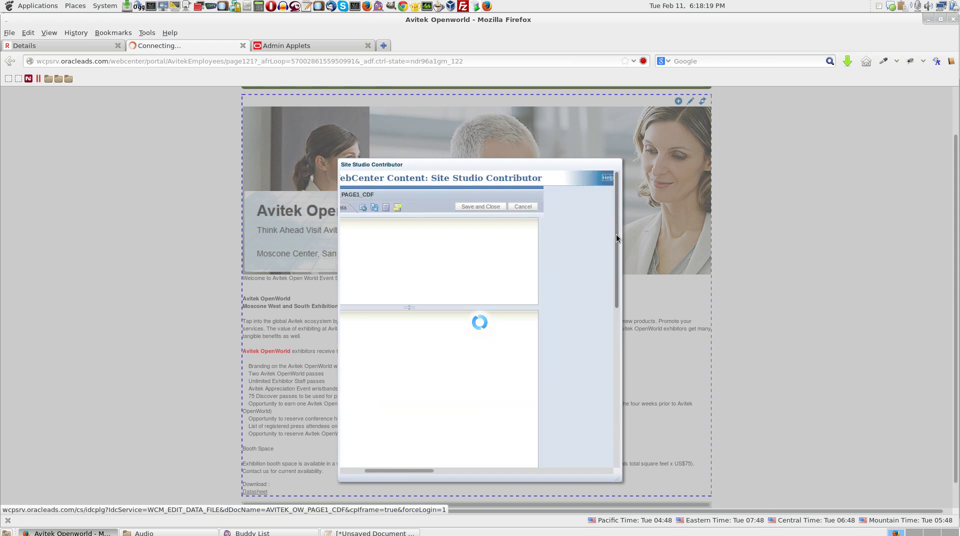
# - Make 'exhibitors receive the following benefits:' blue and bold, then Save and Close the content
pyautogui.moveTo(616, 235); pyautogui.dragTo(609, 383)
pyautogui.moveTo(485, 466); pyautogui.dragTo(403, 467)
pyautogui.moveTo(616, 383); pyautogui.dragTo(615, 300)
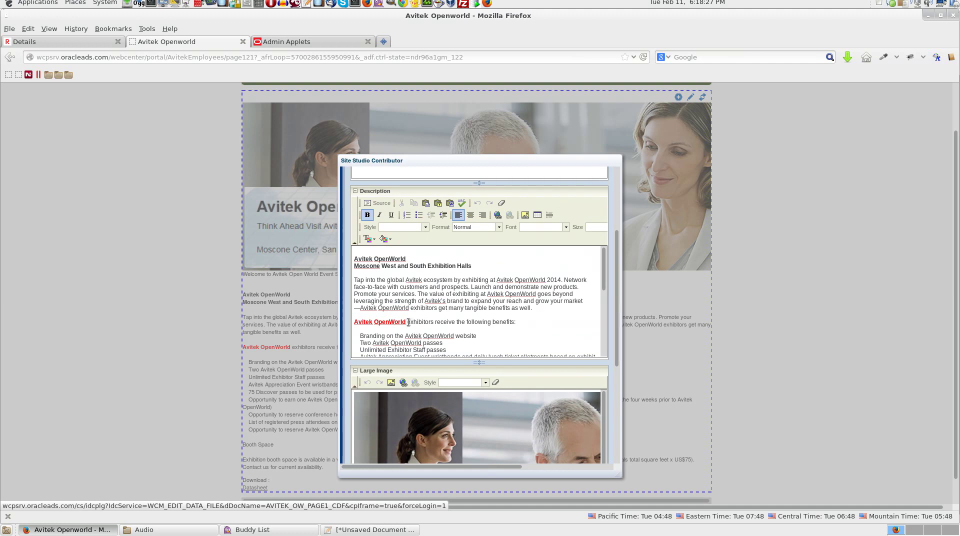
pyautogui.moveTo(406, 323); pyautogui.dragTo(516, 322)
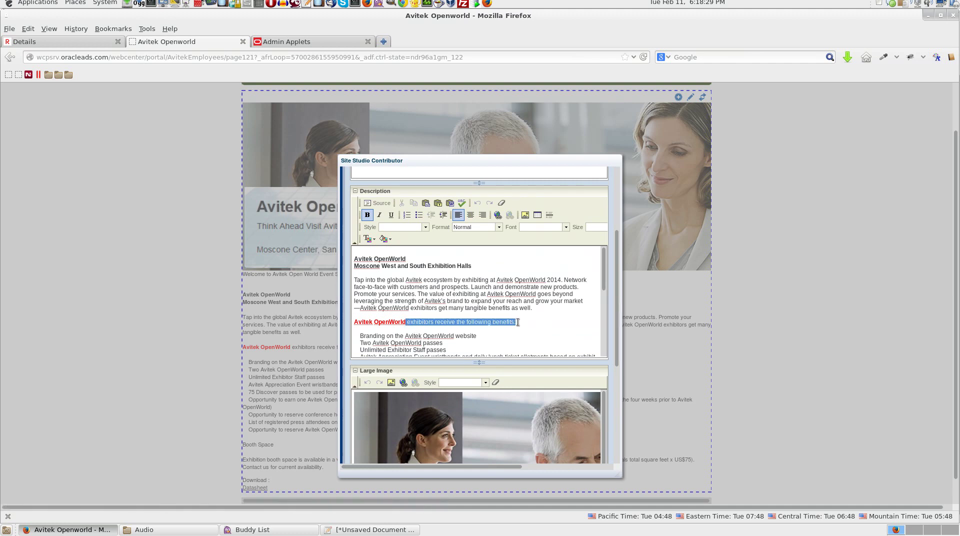
pyautogui.click(374, 242)
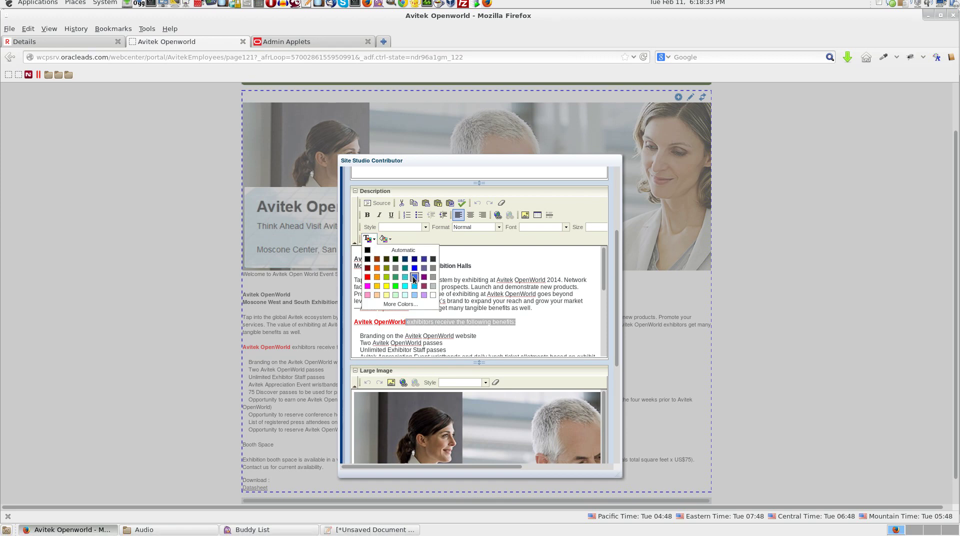
pyautogui.click(414, 275)
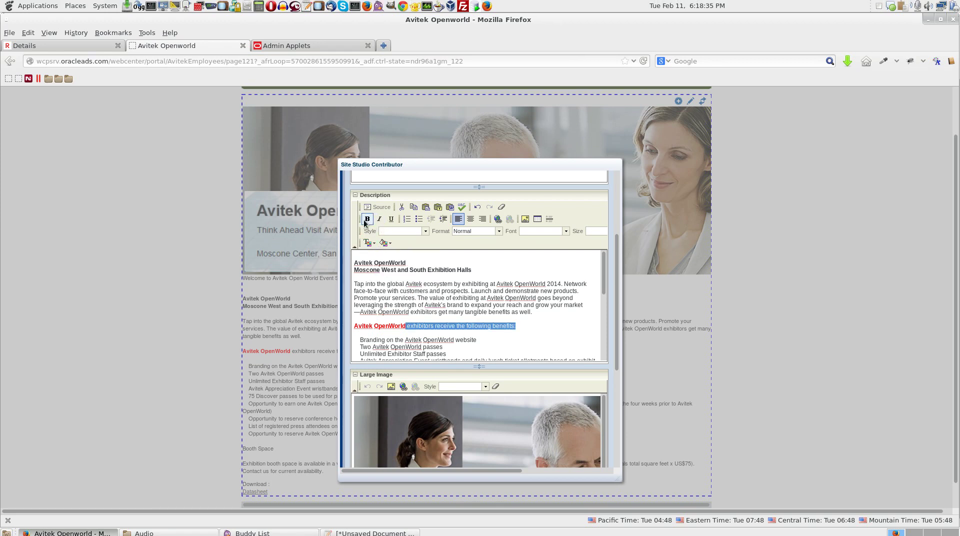
pyautogui.click(367, 218)
pyautogui.click(525, 332)
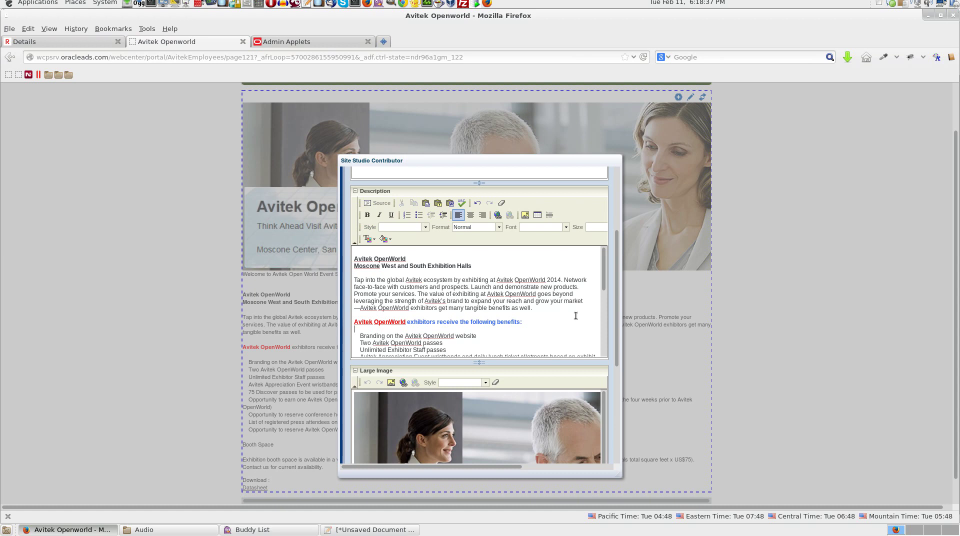
pyautogui.moveTo(616, 293); pyautogui.dragTo(619, 215)
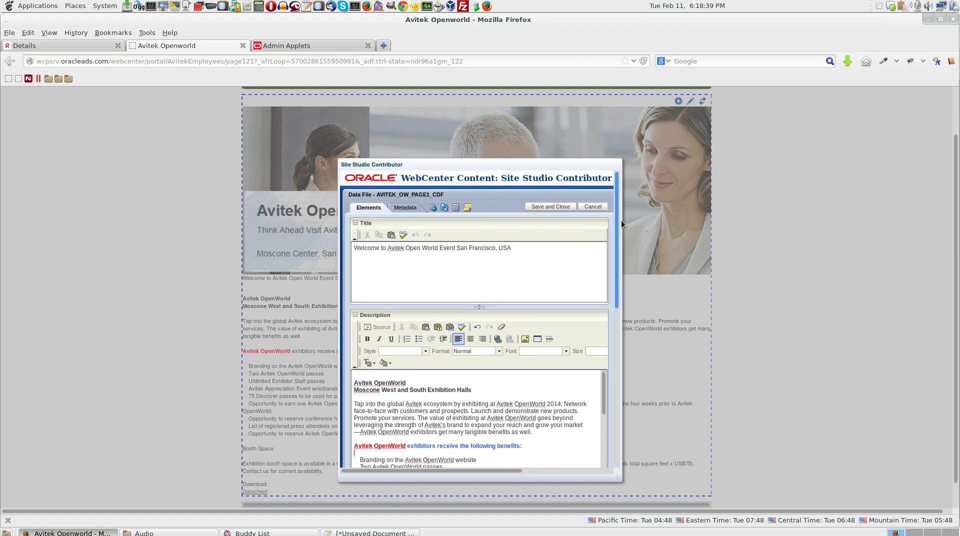
pyautogui.click(558, 202)
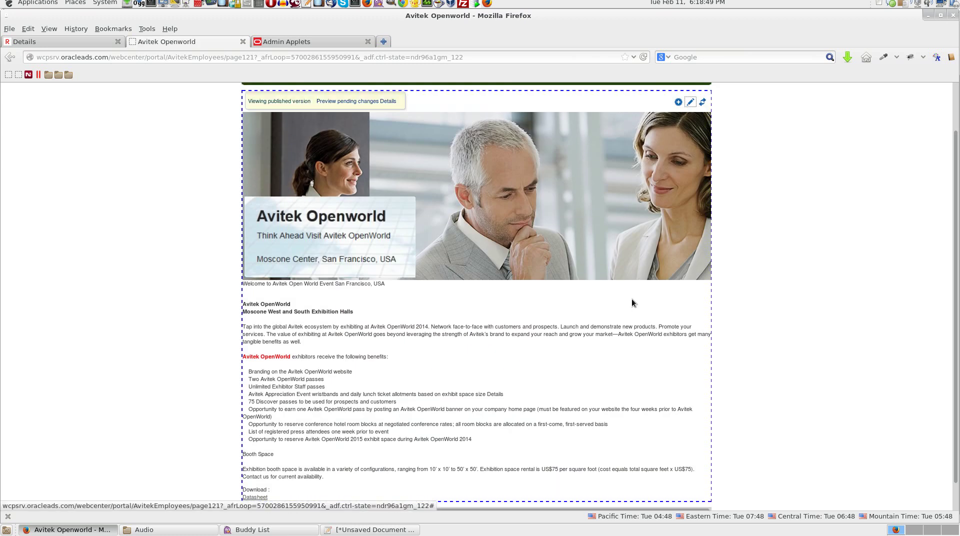
# - Scroll the OpenWorld page and check the benefits phrase is still unformatted
pyautogui.scroll(2, 831, 286)
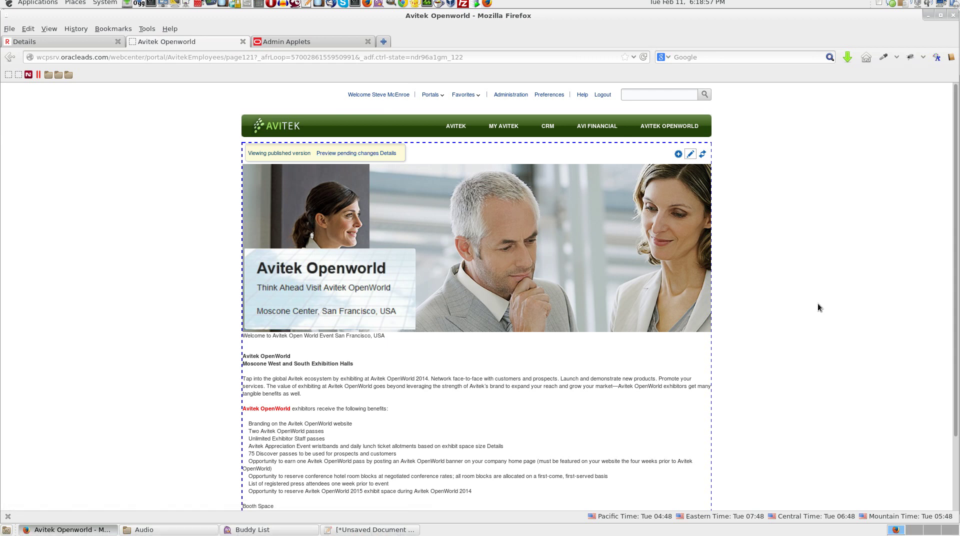
pyautogui.scroll(-1, 817, 303)
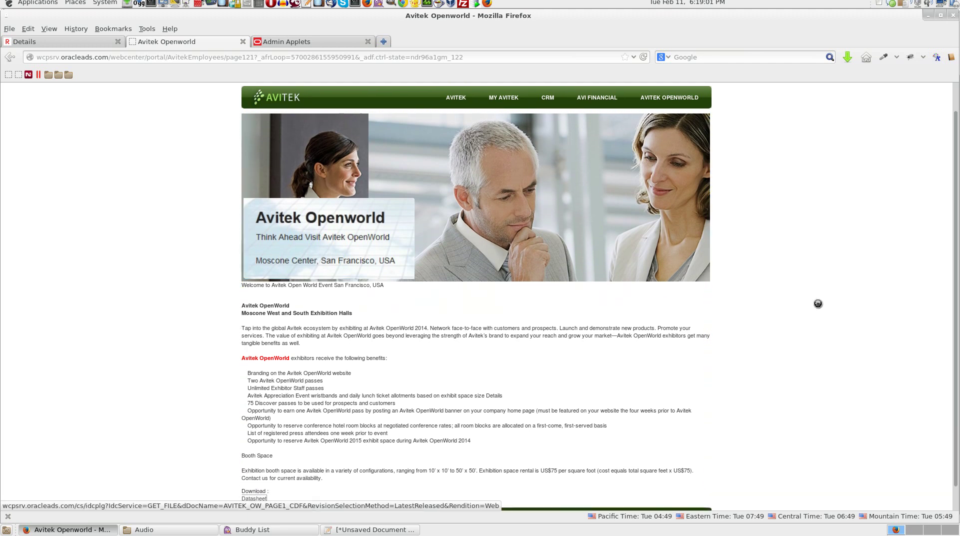
pyautogui.moveTo(290, 358); pyautogui.dragTo(388, 359)
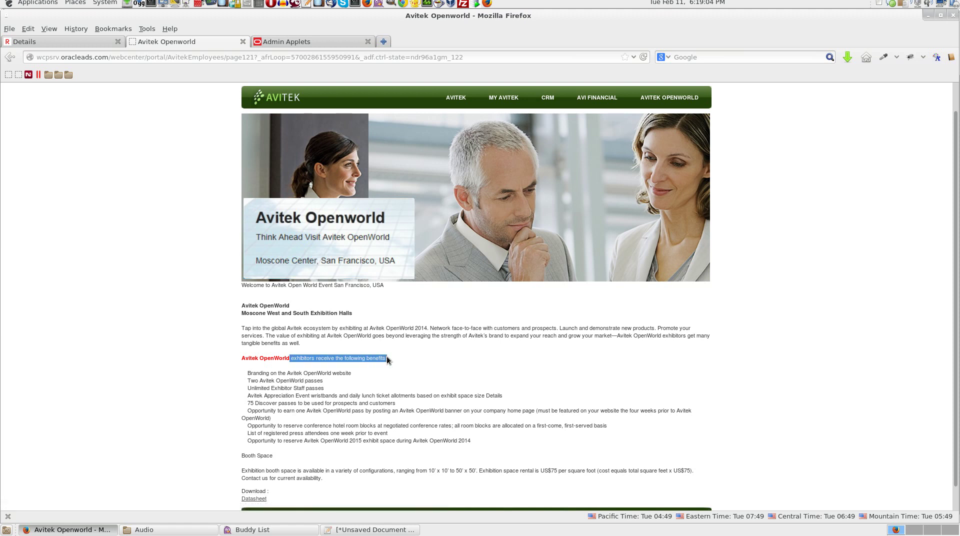
pyautogui.click(401, 358)
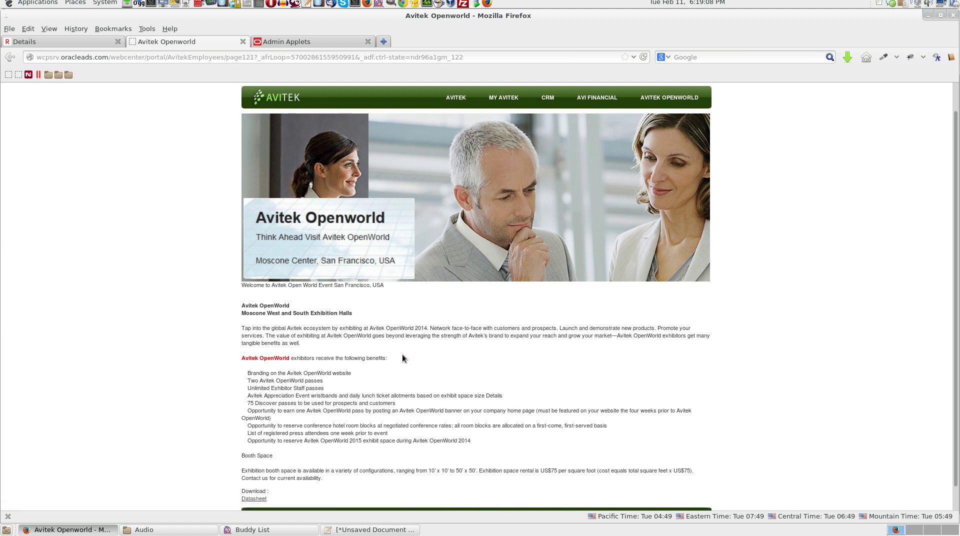
pyautogui.scroll(1, 402, 354)
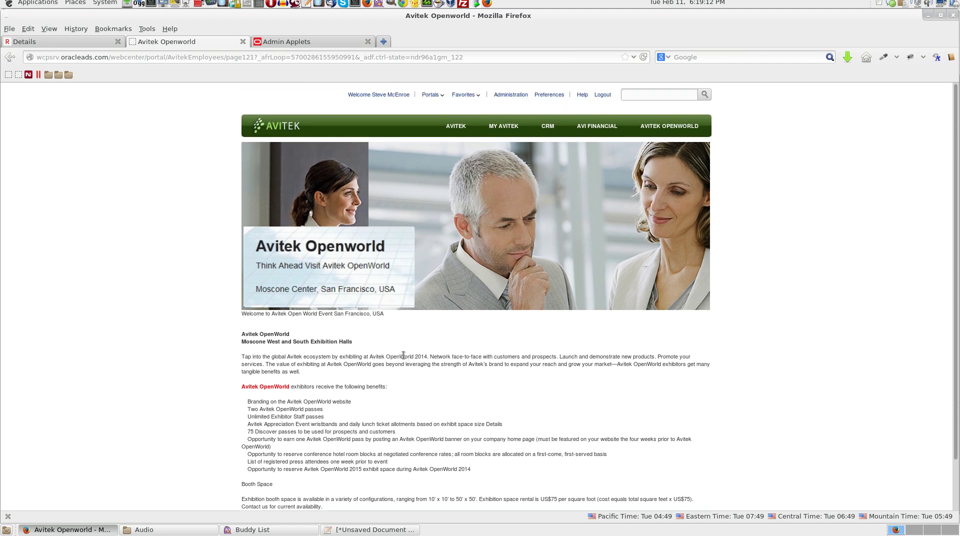
# - Log out, then sign in with the approver's user name and password
pyautogui.click(602, 94)
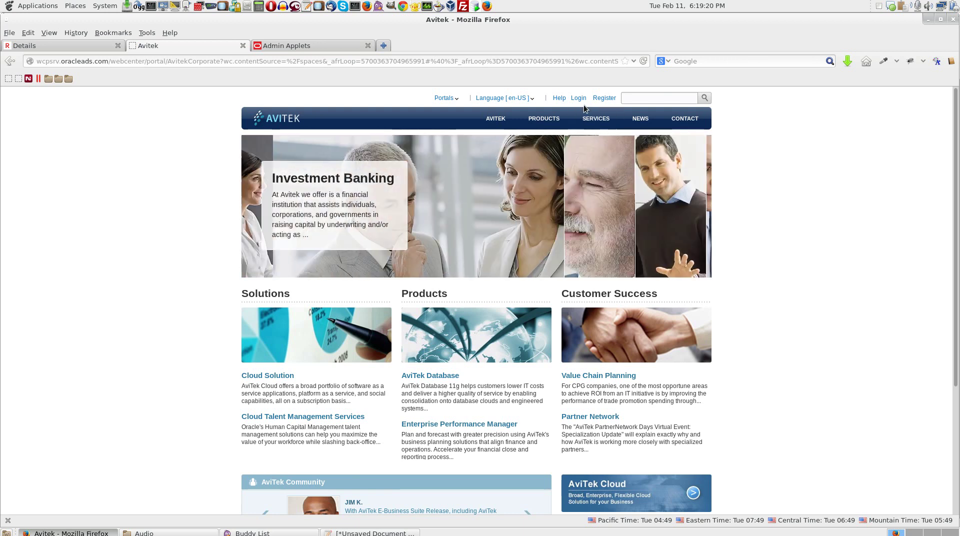
pyautogui.click(578, 98)
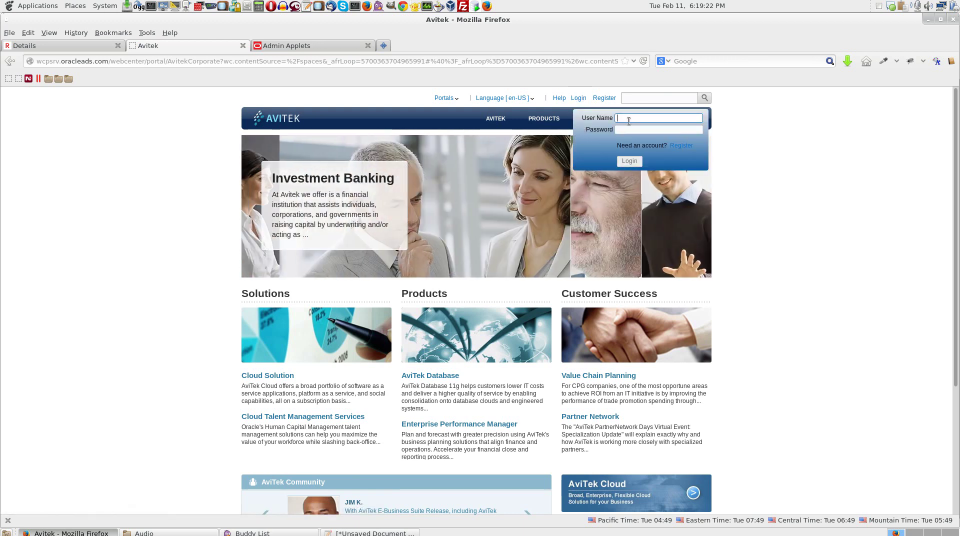
pyautogui.write('sarah')
pyautogui.press('Tab')
pyautogui.write('••••••')
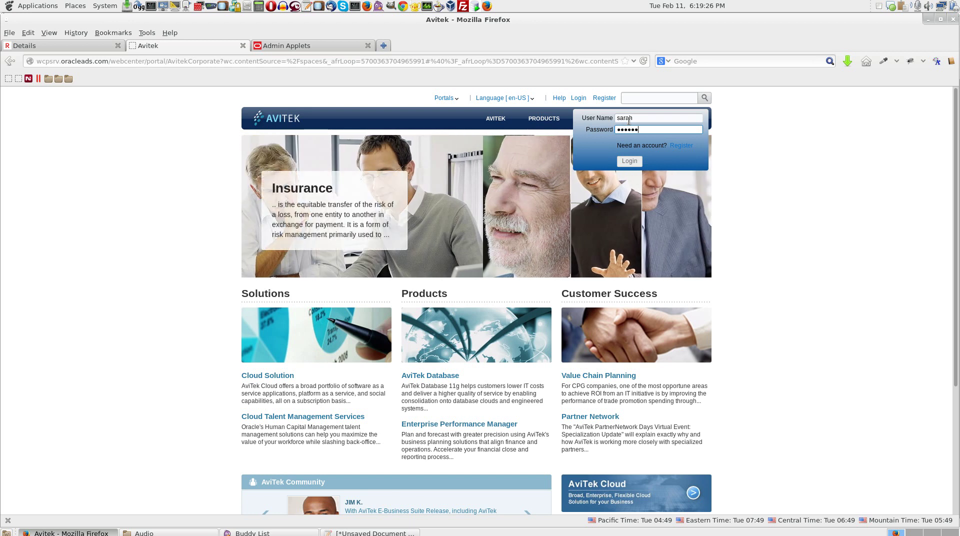
pyautogui.write('••')
pyautogui.press('Return')
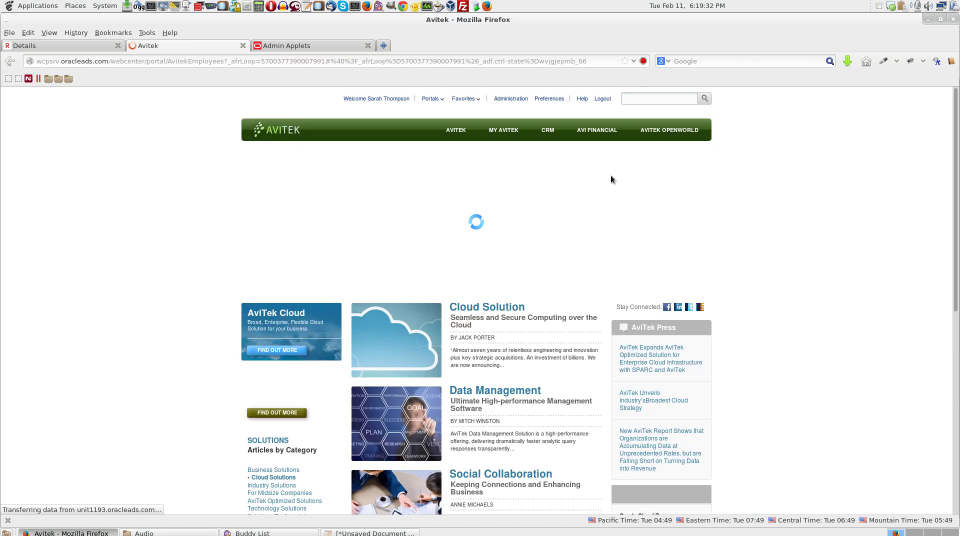
# - Preview the Avitek OpenWorld page's pending changes and inspect the blue bold benefits phrase
pyautogui.click(664, 136)
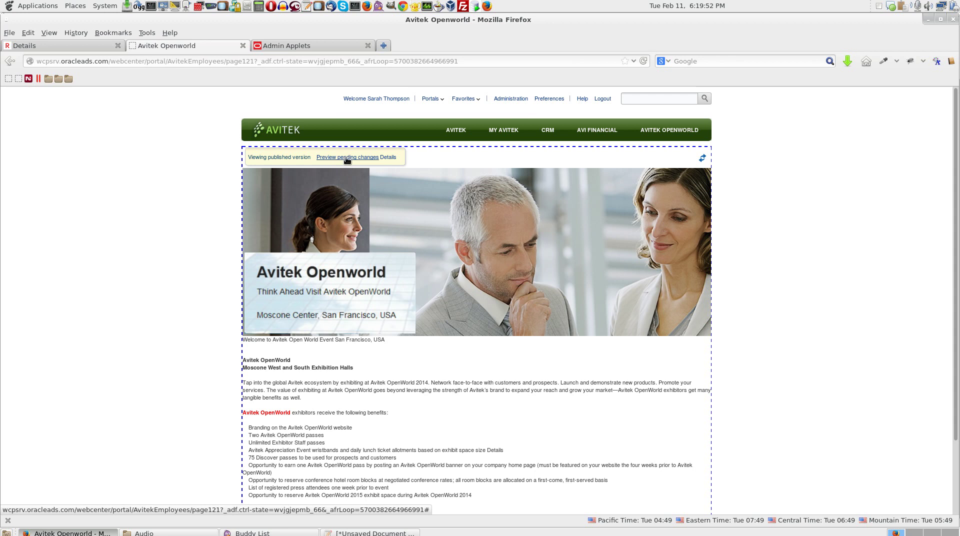
pyautogui.click(344, 158)
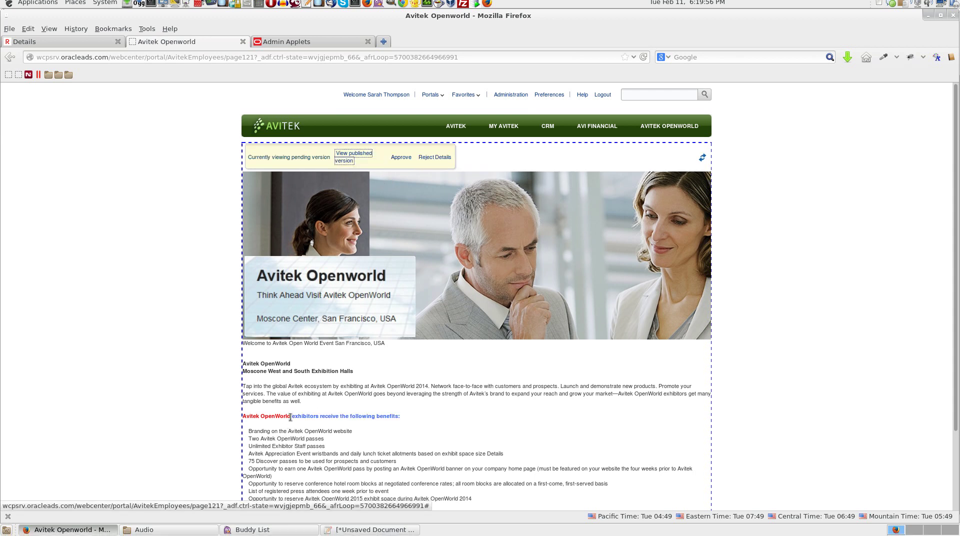
pyautogui.moveTo(291, 416); pyautogui.dragTo(400, 416)
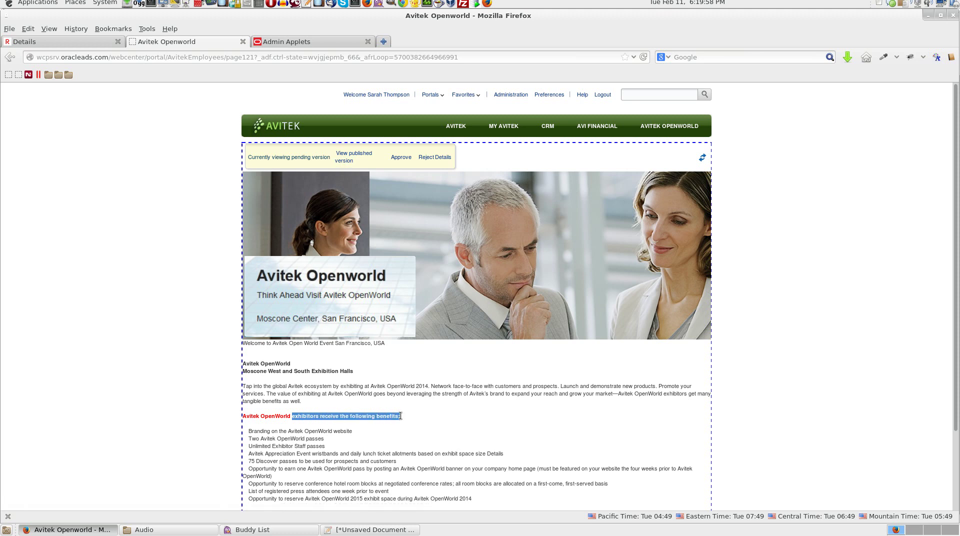
pyautogui.click(407, 418)
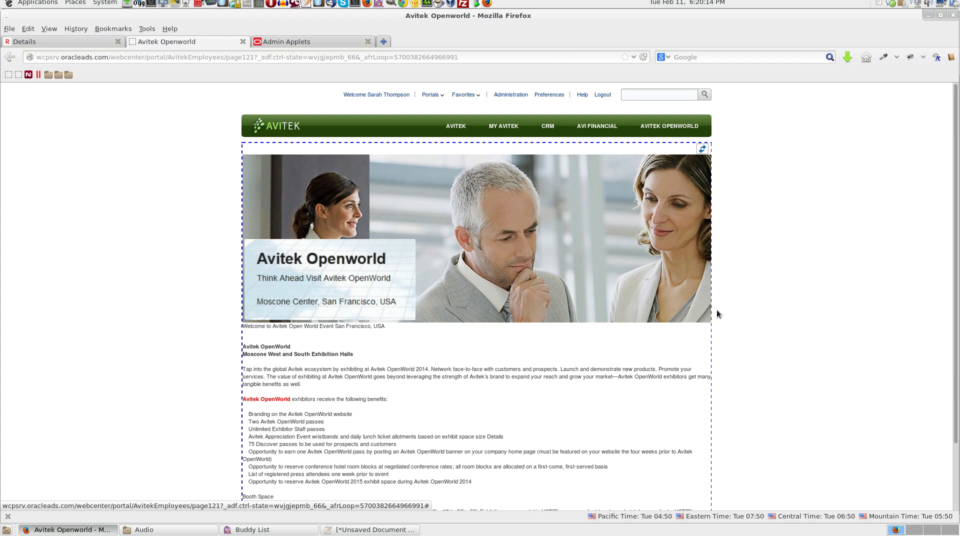
# - On the live OpenWorld page, select the phrase "exhibitors receive the following benefits:" to check it is bold blue
pyautogui.scroll(-1, 717, 310)
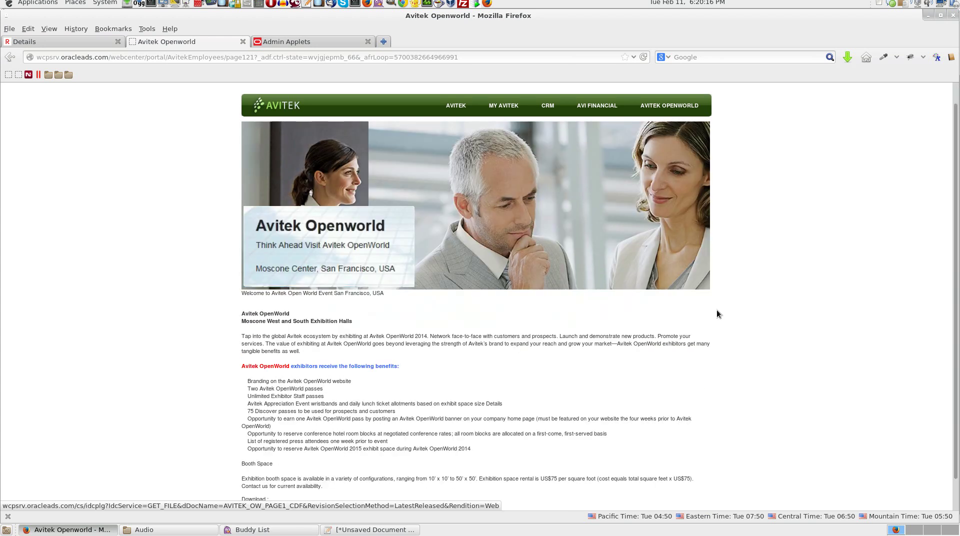
pyautogui.moveTo(291, 368); pyautogui.dragTo(405, 370)
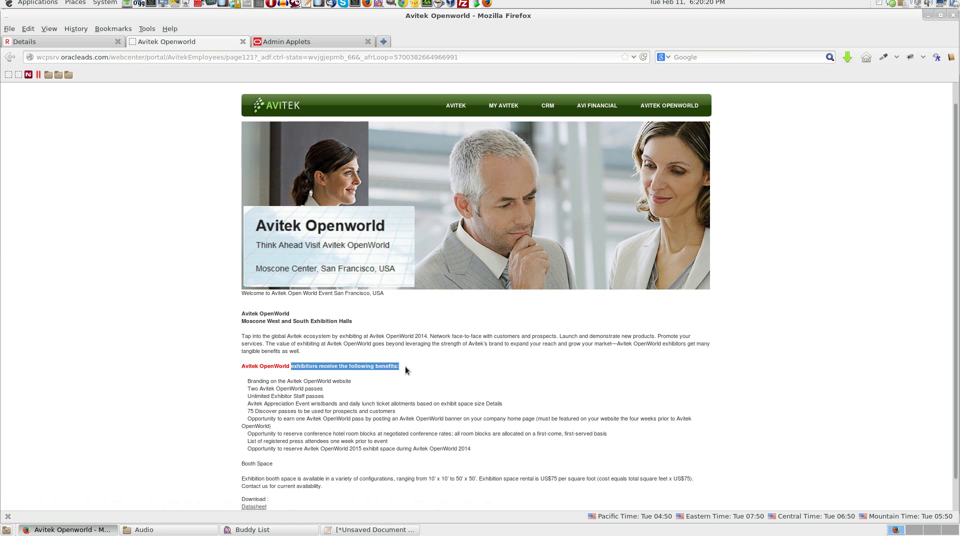
pyautogui.click(434, 370)
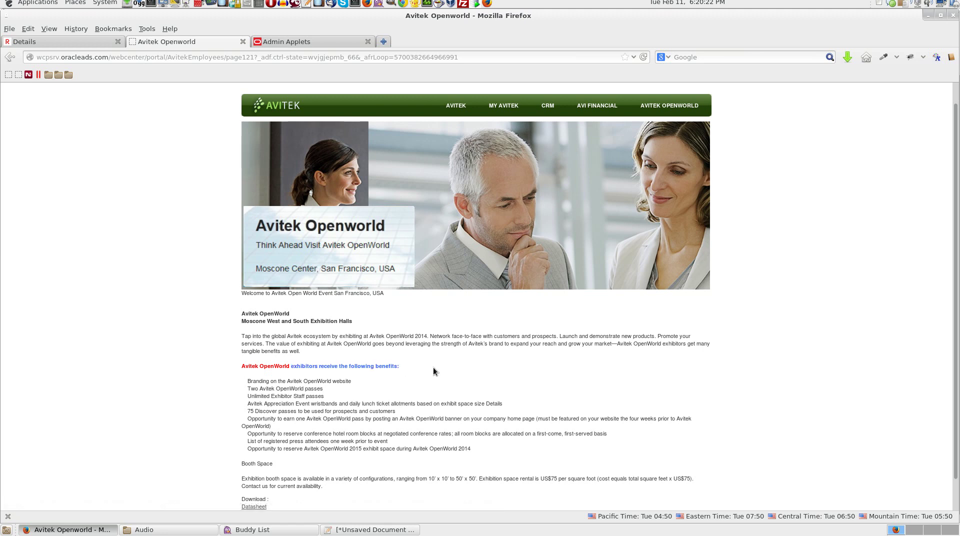